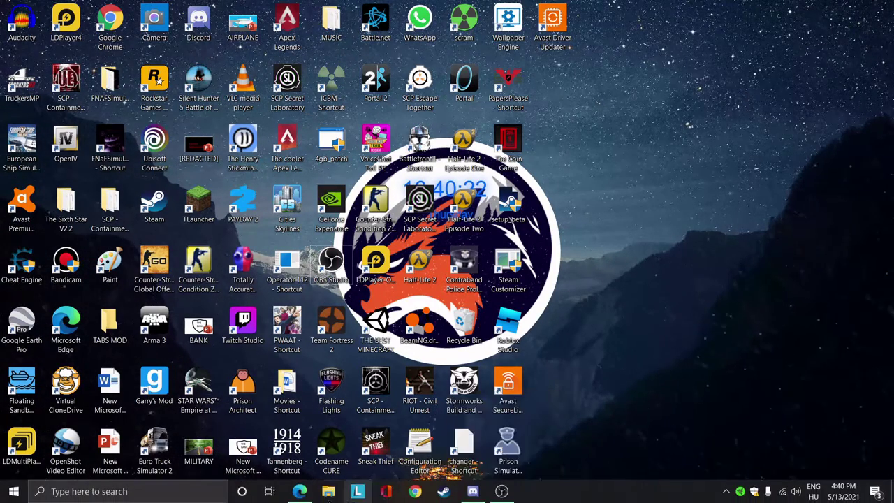
# Step: Switch to Microsoft Edge and download the MEGA folder "Scp multiplayer mod by Ne4to" as a ZIP
pyautogui.moveTo(300, 492)
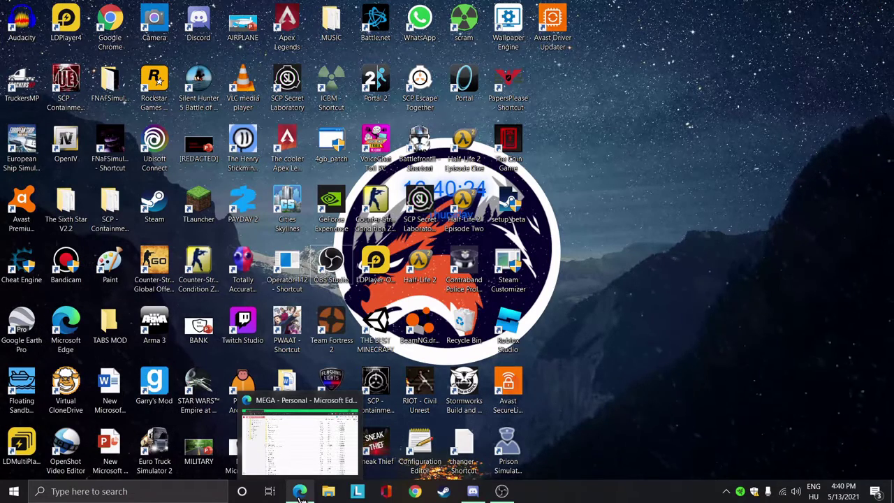
pyautogui.click(300, 492)
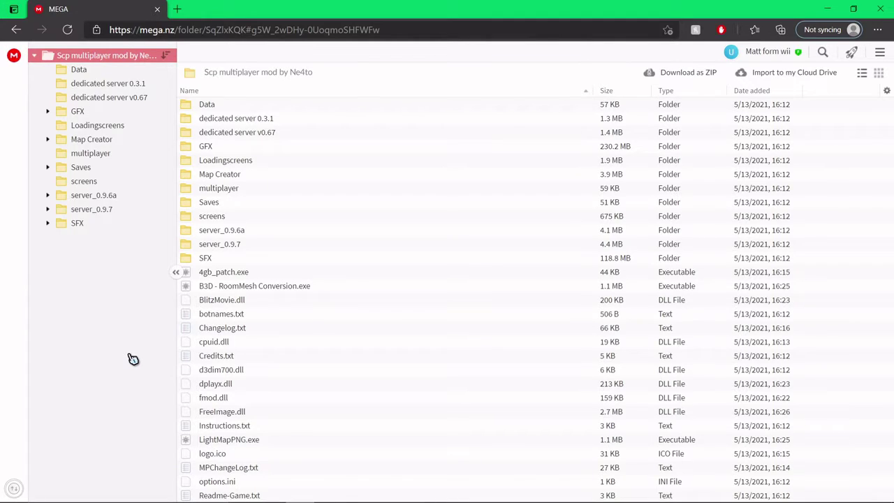
pyautogui.scroll(-3, 321, 329)
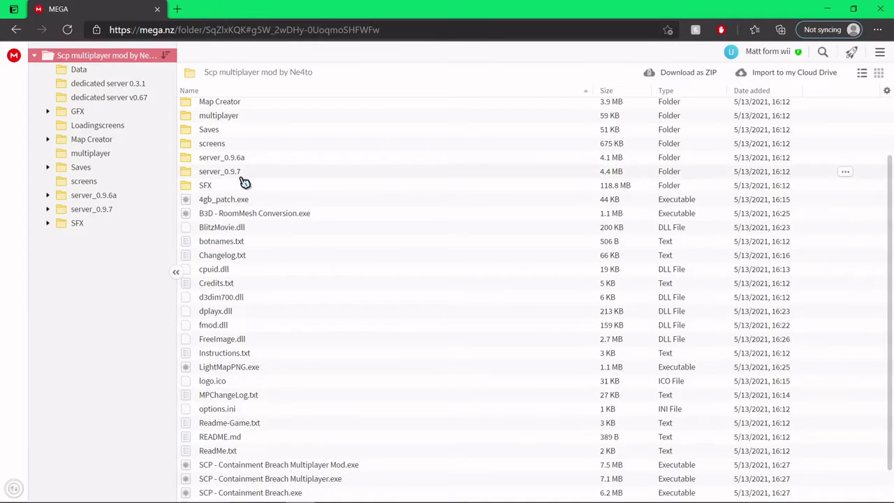
pyautogui.scroll(3, 249, 180)
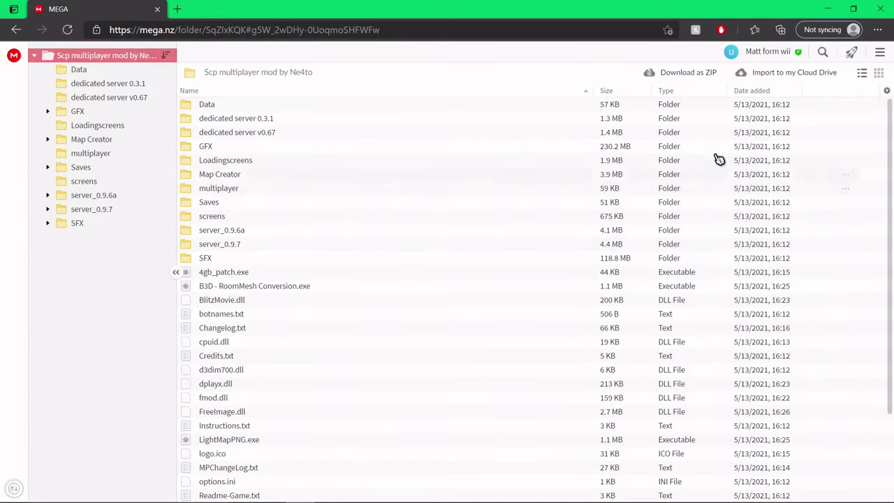
pyautogui.click(688, 74)
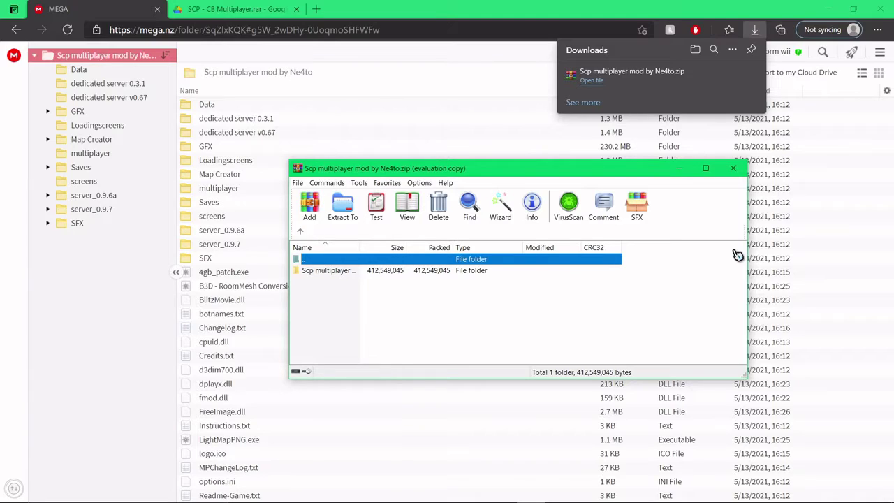
# Step: Open the mod folder inside the downloaded Scp multiplayer mod by Ne4to.zip and look through its contents
pyautogui.doubleClick(471, 274)
pyautogui.scroll(-9, 454, 307)
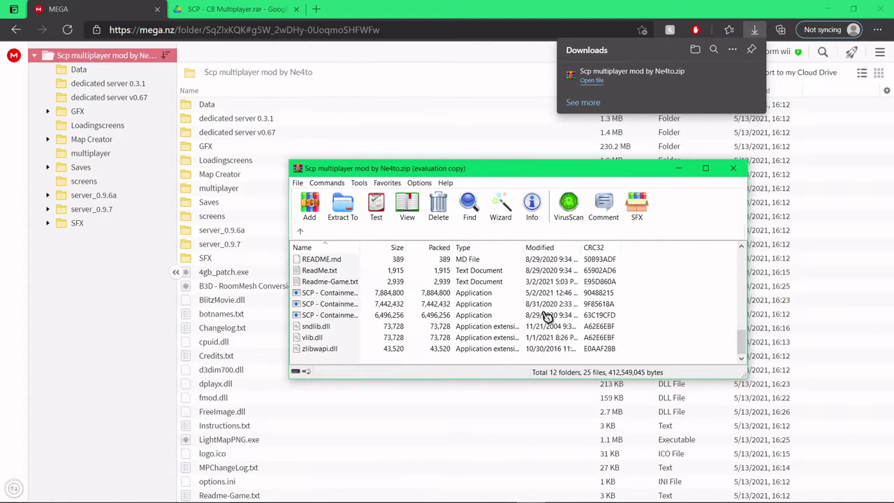
pyautogui.scroll(9, 523, 307)
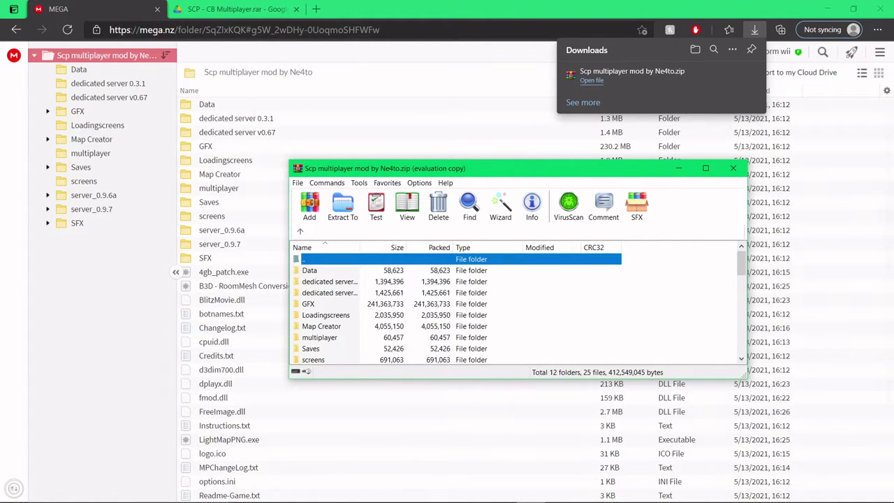
# Step: Switch to File Explorer, create a folder named "Scp multiplayer tut" in C:\scp and open it
pyautogui.click(328, 498)
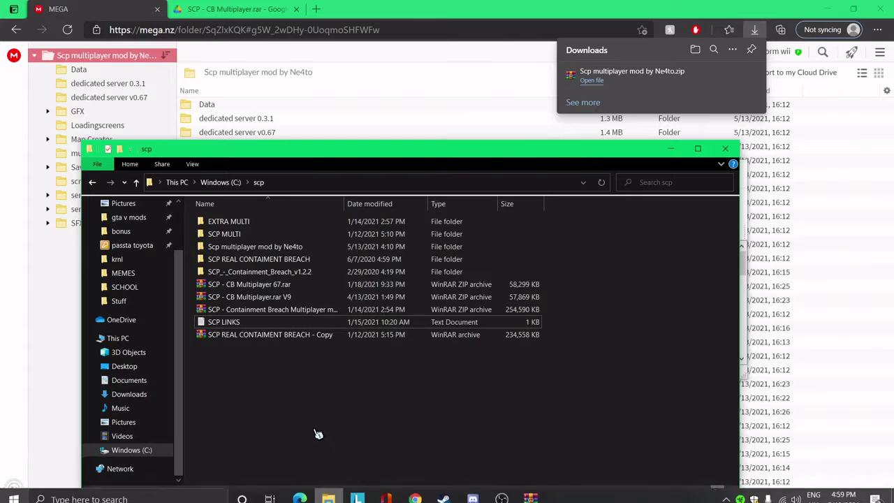
pyautogui.rightClick(363, 385)
pyautogui.moveTo(413, 361)
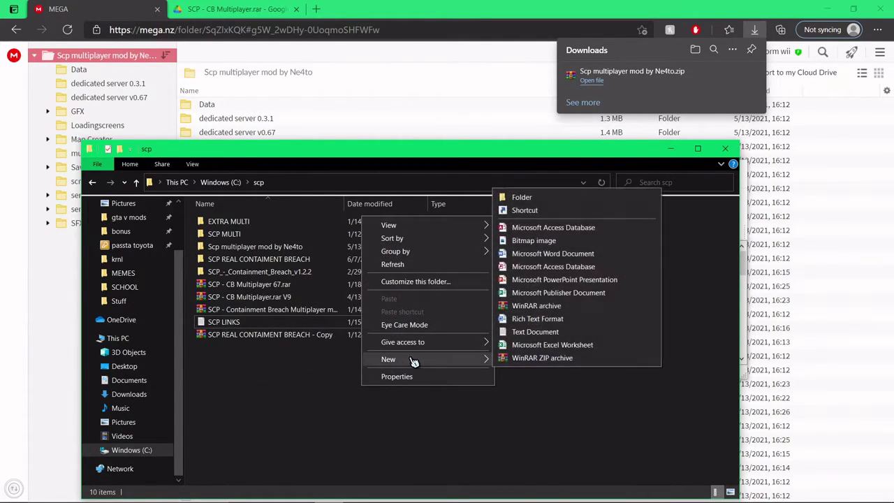
pyautogui.click(547, 199)
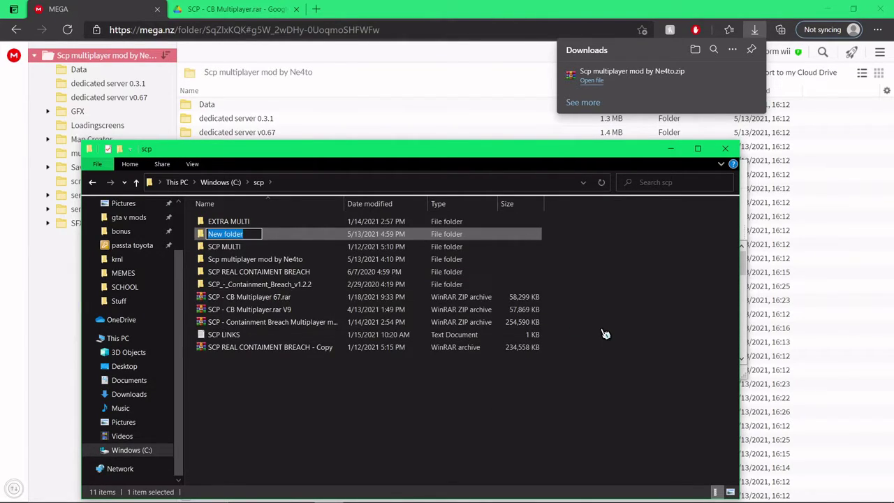
pyautogui.press('BackSpace')
pyautogui.press('capslock')
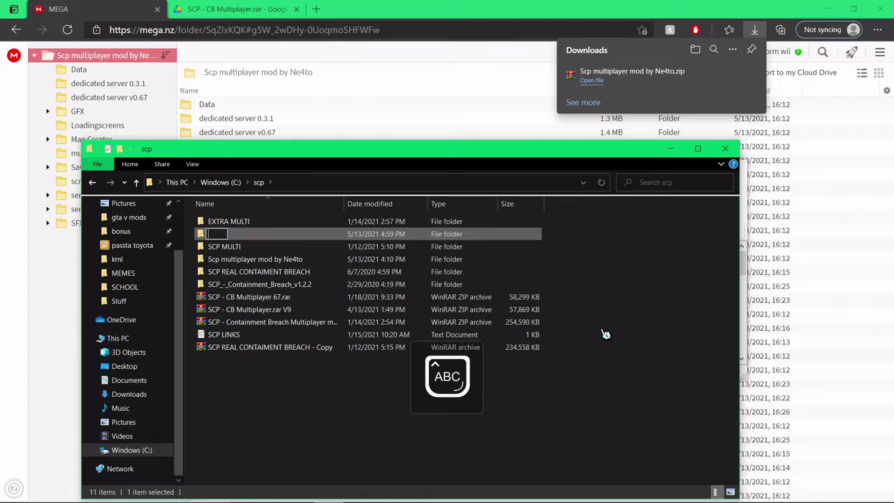
pyautogui.write('SPC')
pyautogui.press('capslock')
pyautogui.write('p m')
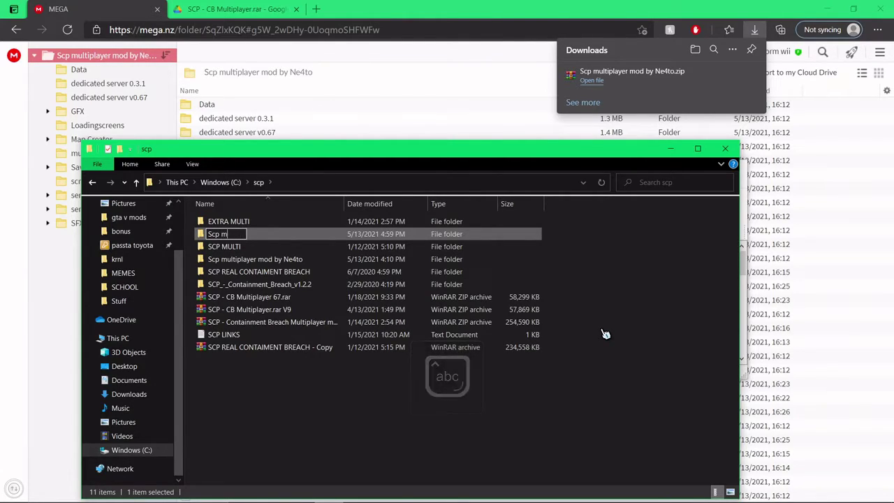
pyautogui.write('ultip')
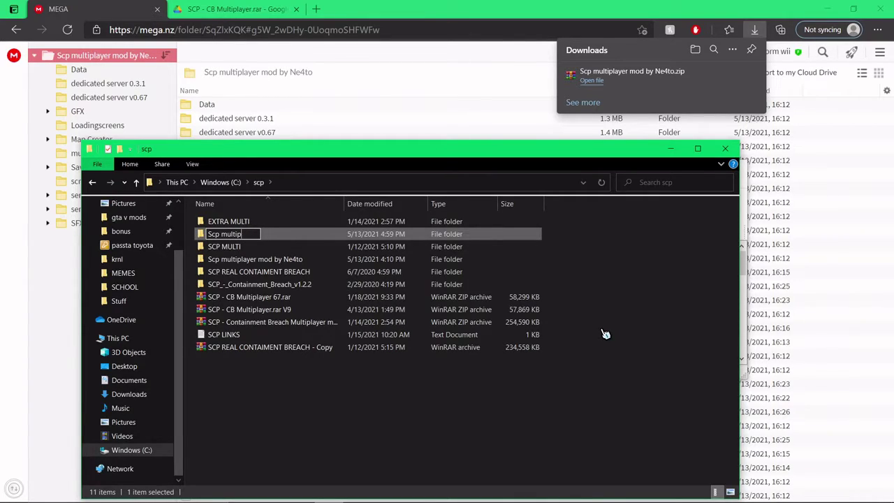
pyautogui.write('layer tut')
pyautogui.press('Return')
pyautogui.press('Return')
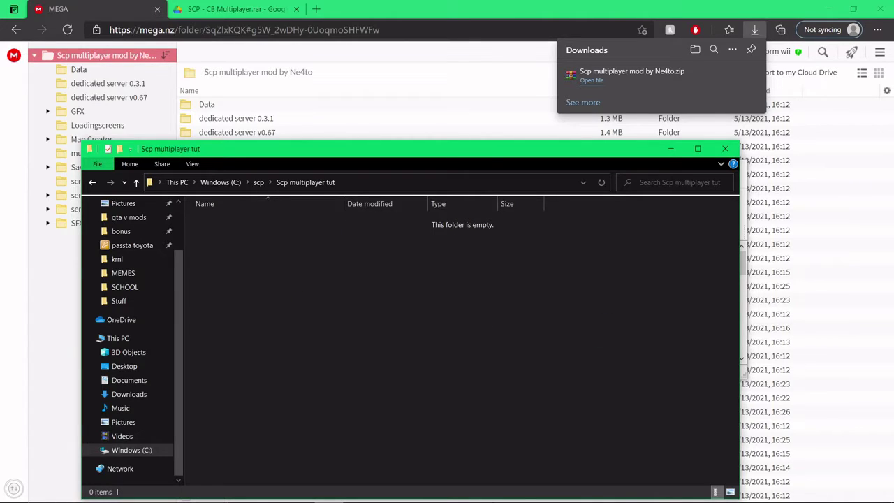
# Step: Switch back to the WinRAR window showing Scp multiplayer mod by Ne4to.zip
pyautogui.click(529, 492)
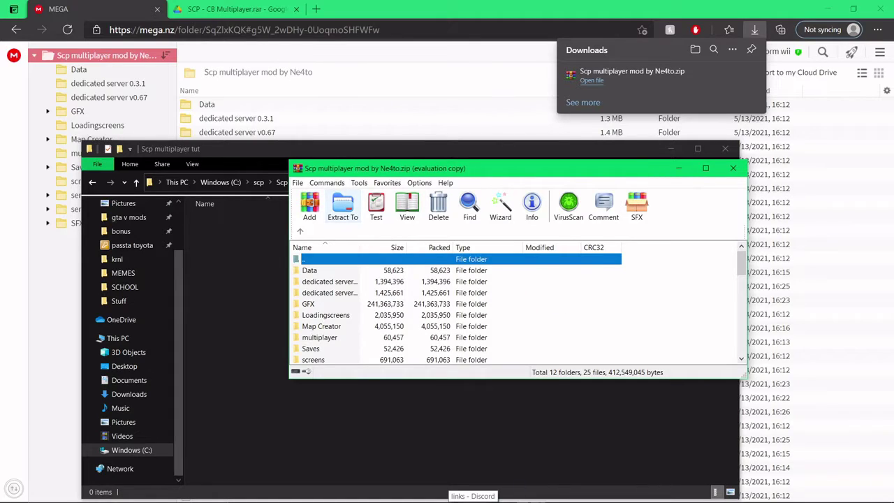
pyautogui.moveTo(499, 497)
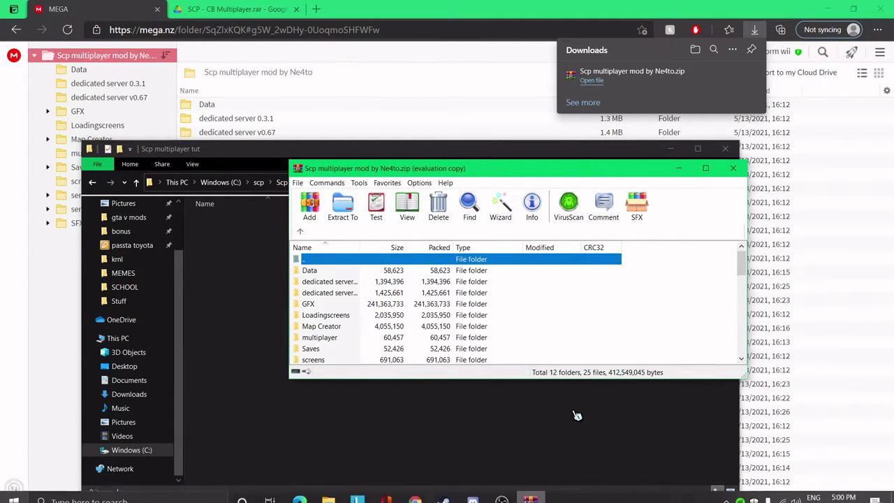
pyautogui.click(531, 491)
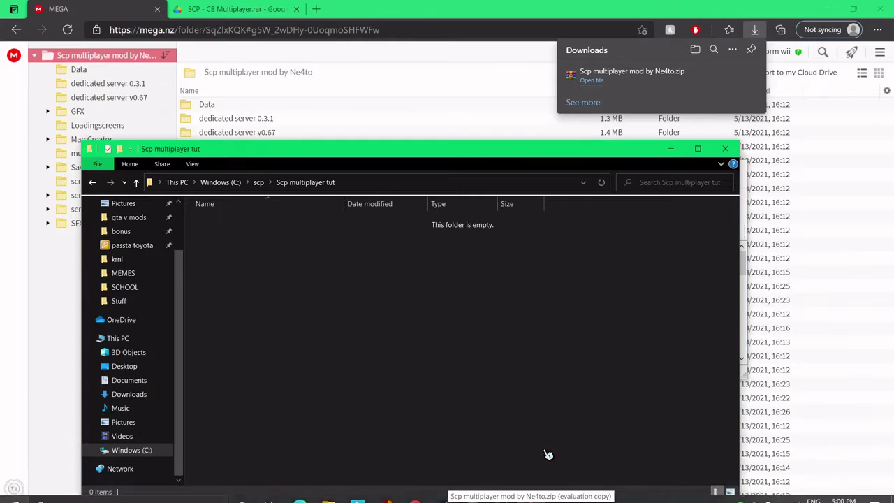
pyautogui.click(531, 491)
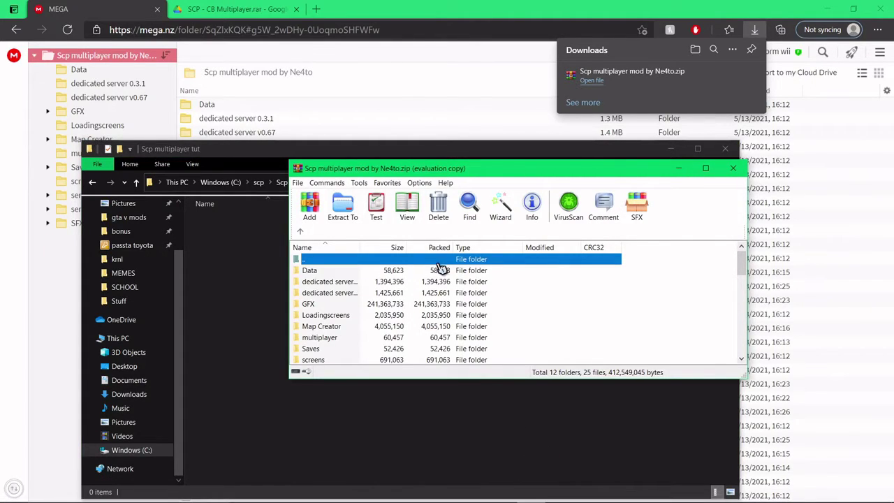
pyautogui.click(351, 217)
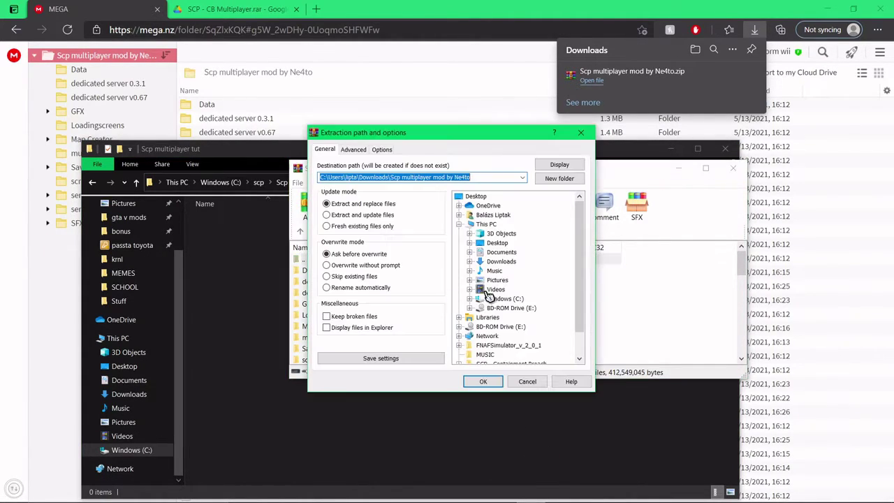
pyautogui.click(474, 300)
pyautogui.scroll(-5, 516, 290)
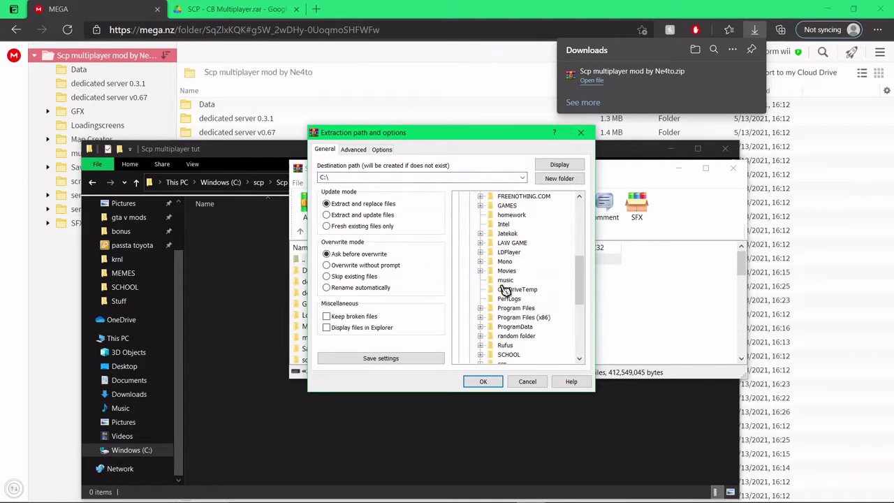
pyautogui.click(479, 336)
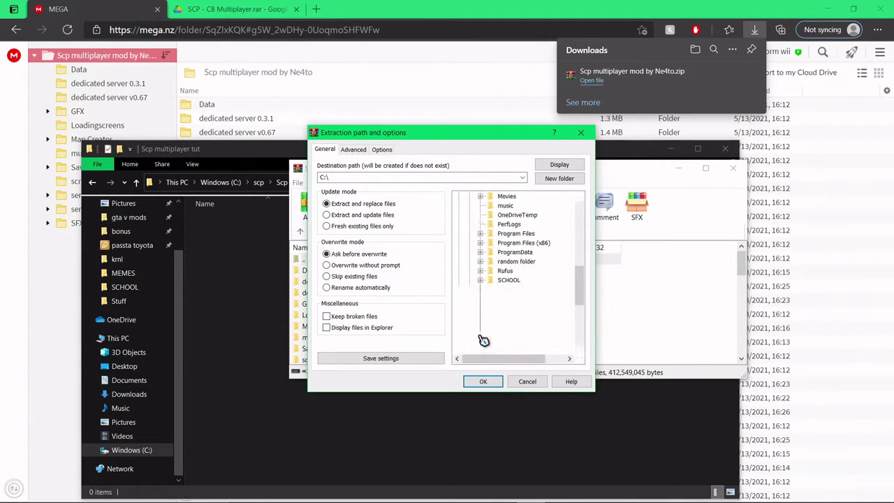
pyautogui.scroll(-2, 489, 328)
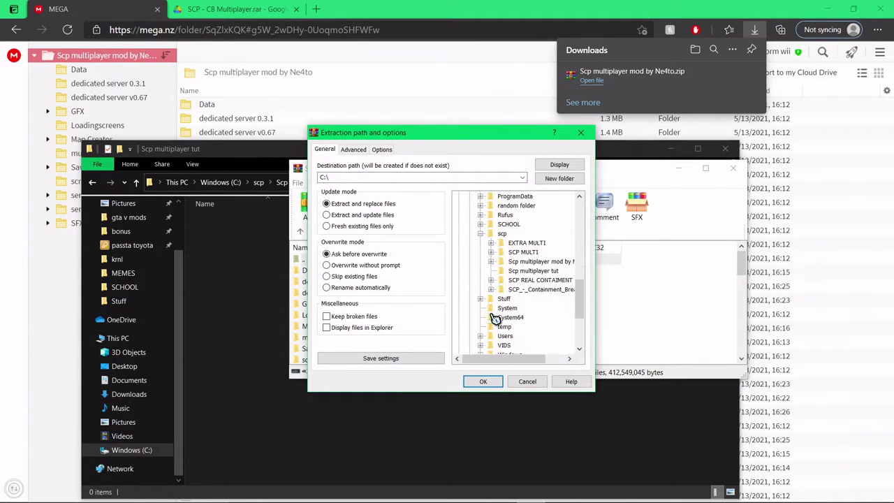
pyautogui.click(532, 270)
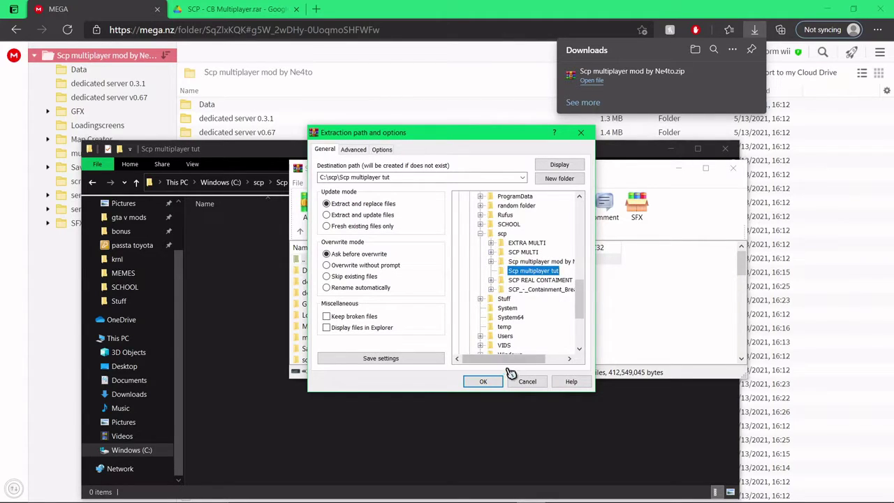
pyautogui.click(580, 132)
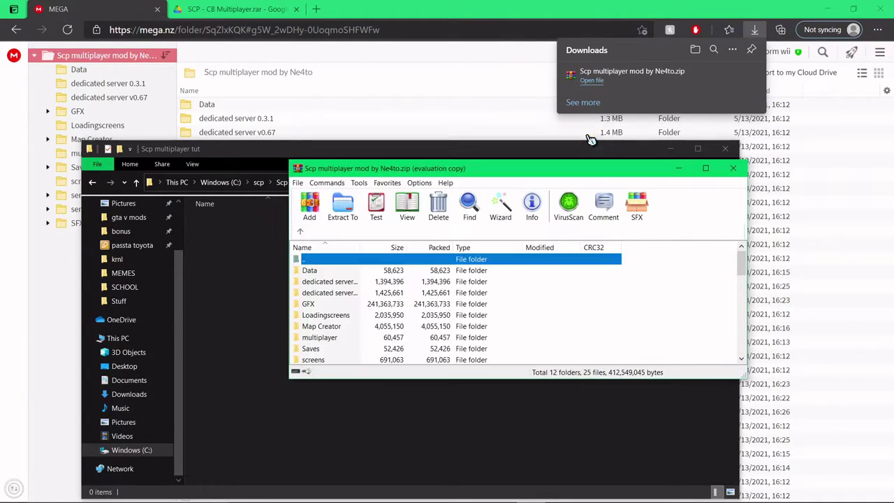
pyautogui.click(620, 293)
pyautogui.click(686, 278)
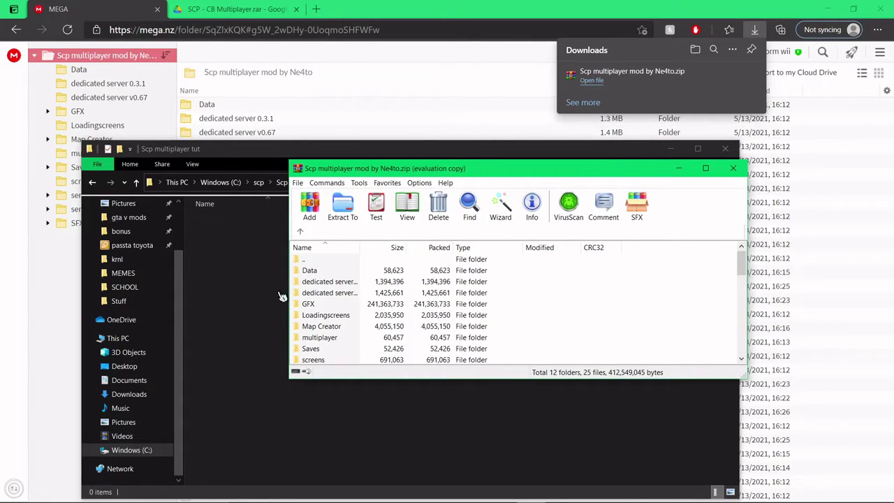
# Step: Extract the mod files from the archive into C:\scp\Scp multiplayer tut
pyautogui.click(349, 209)
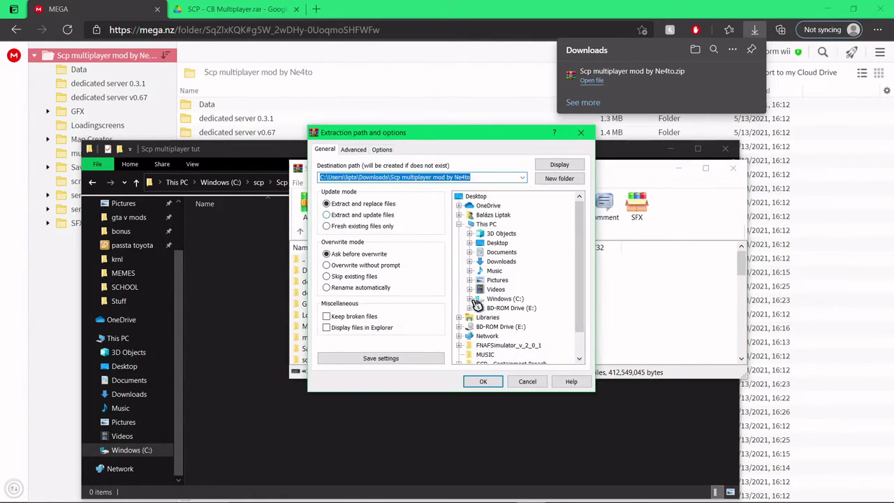
pyautogui.click(474, 305)
pyautogui.scroll(-3, 526, 299)
pyautogui.scroll(-3, 526, 299)
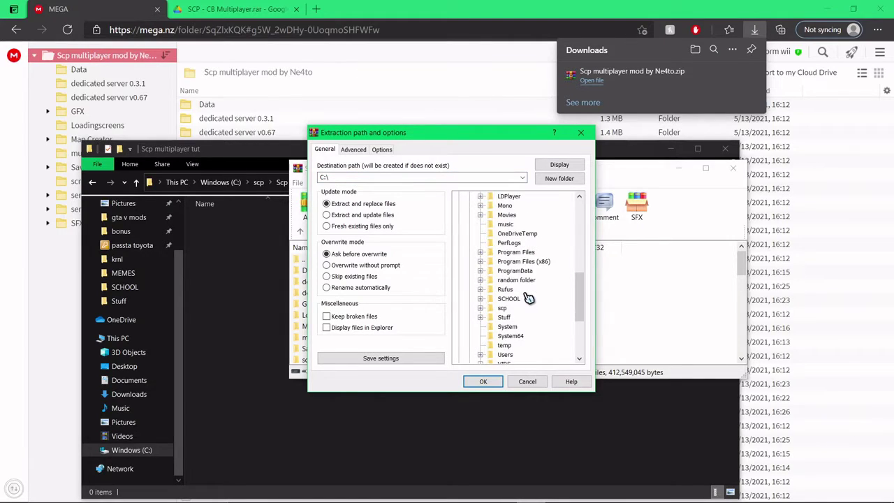
pyautogui.click(481, 308)
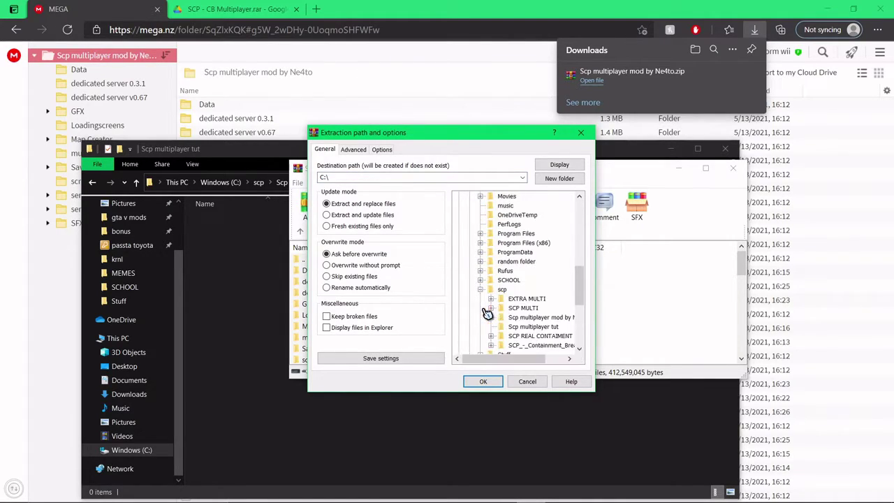
pyautogui.click(532, 326)
pyautogui.click(483, 380)
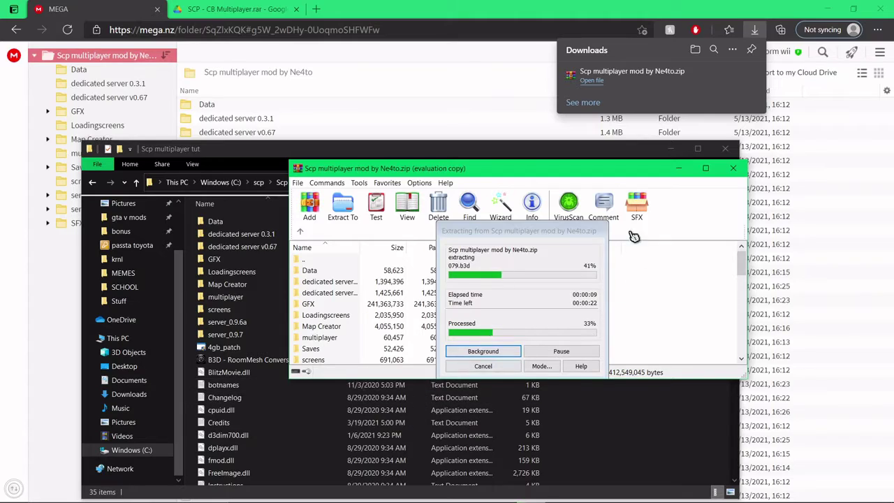
# Step: Minimise the archive window and look through the files extracted into the Scp multiplayer tut folder
pyautogui.click(686, 168)
pyautogui.scroll(-3, 573, 295)
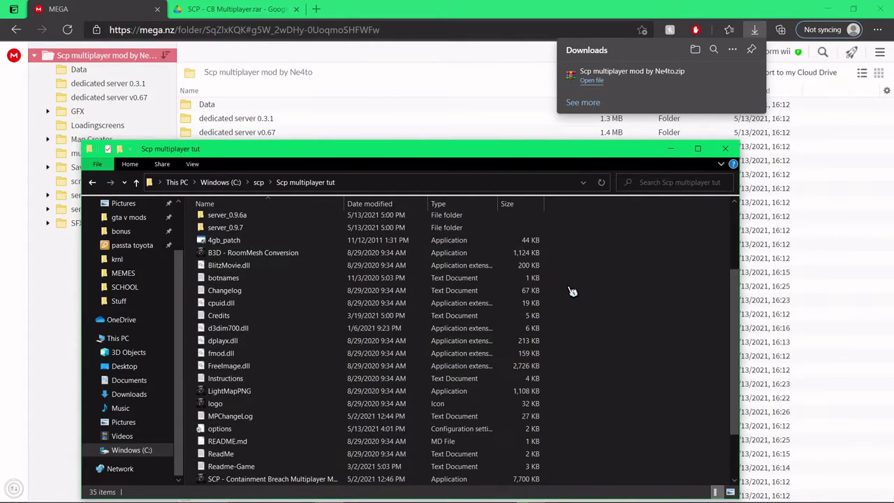
pyautogui.scroll(-2, 555, 345)
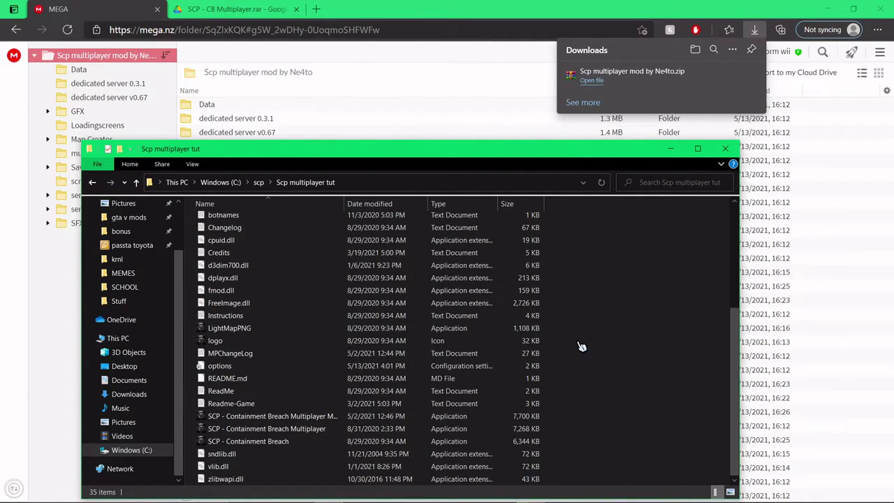
pyautogui.scroll(5, 576, 344)
# Step: Check the extraction progress until it finishes, minimise WinRAR, and move the Scp multiplayer tut folder window slightly higher
pyautogui.click(537, 493)
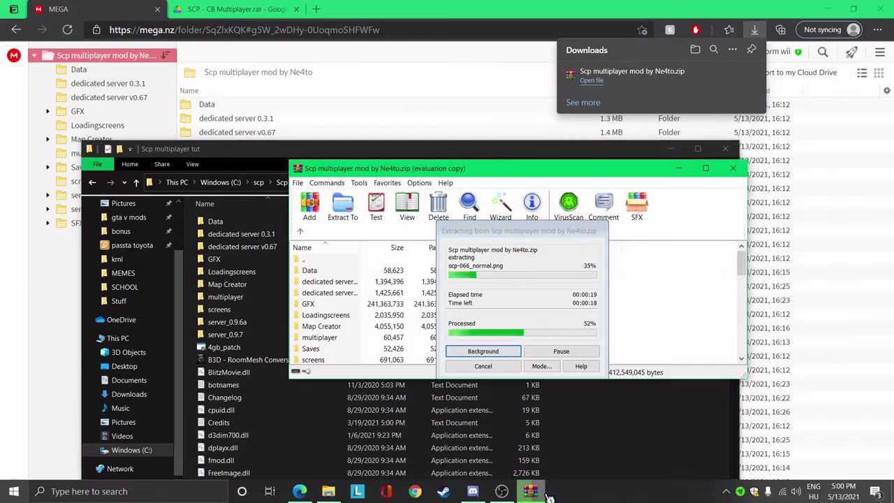
pyautogui.scroll(-5, 612, 401)
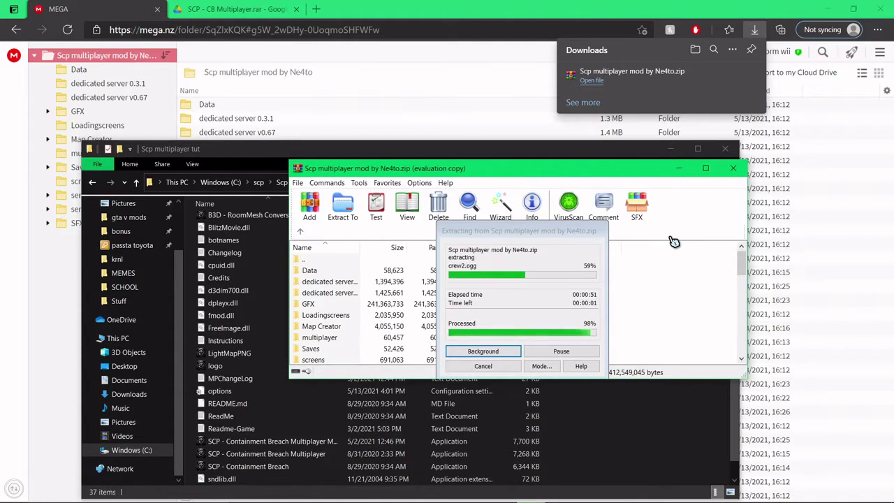
pyautogui.click(676, 171)
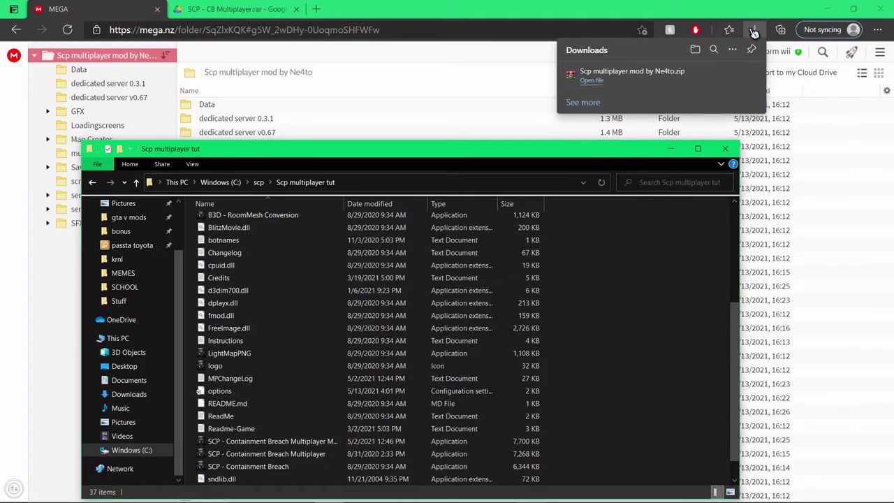
pyautogui.moveTo(620, 150); pyautogui.dragTo(645, 108)
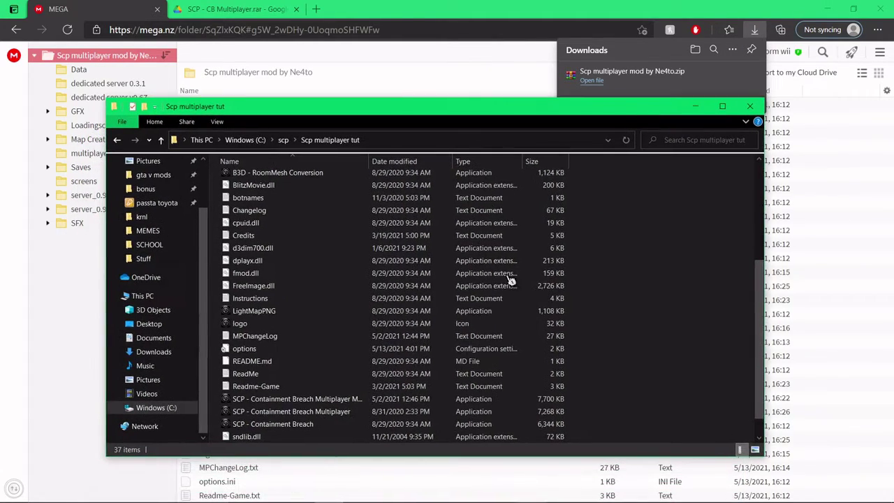
# Step: Find the SCP - Containment Breach Multiplayer Mod application among the extracted files, run it, and minimise its launcher
pyautogui.scroll(5, 481, 296)
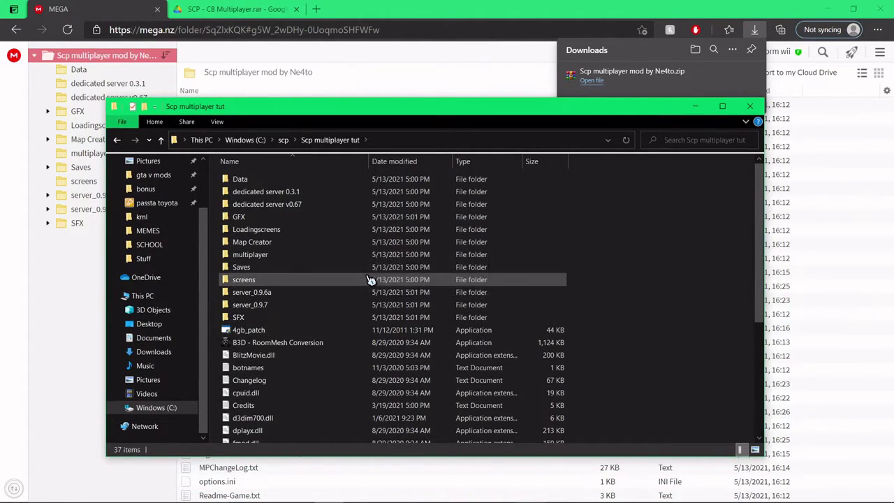
pyautogui.scroll(-5, 370, 280)
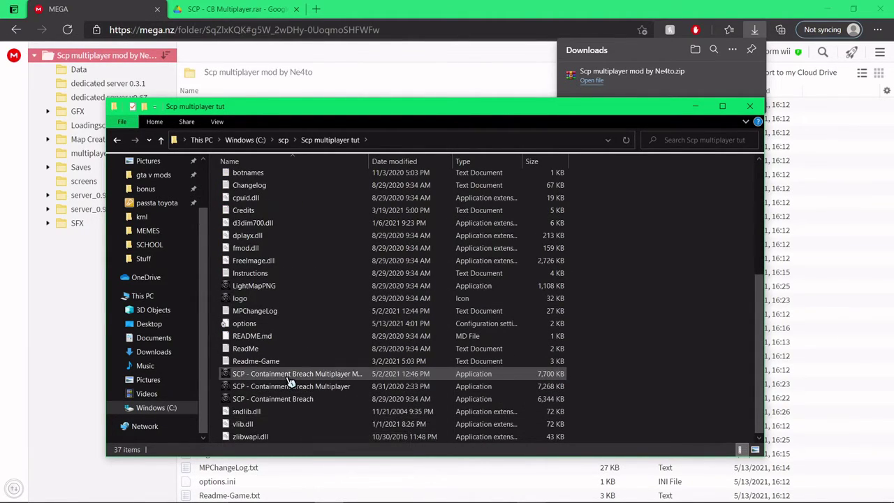
pyautogui.click(308, 375)
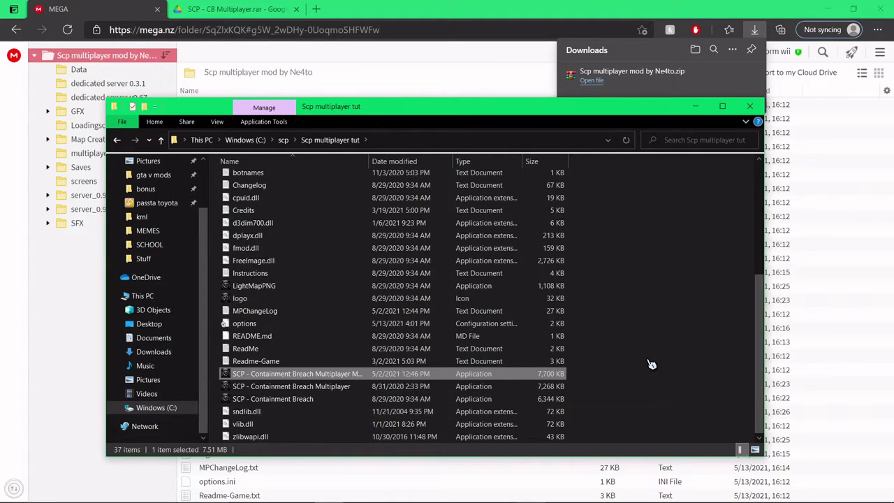
pyautogui.press('Return')
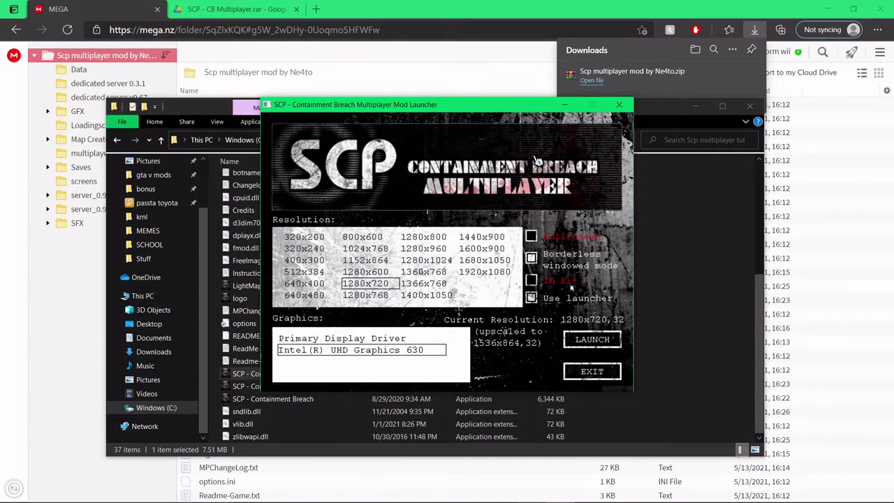
pyautogui.click(572, 108)
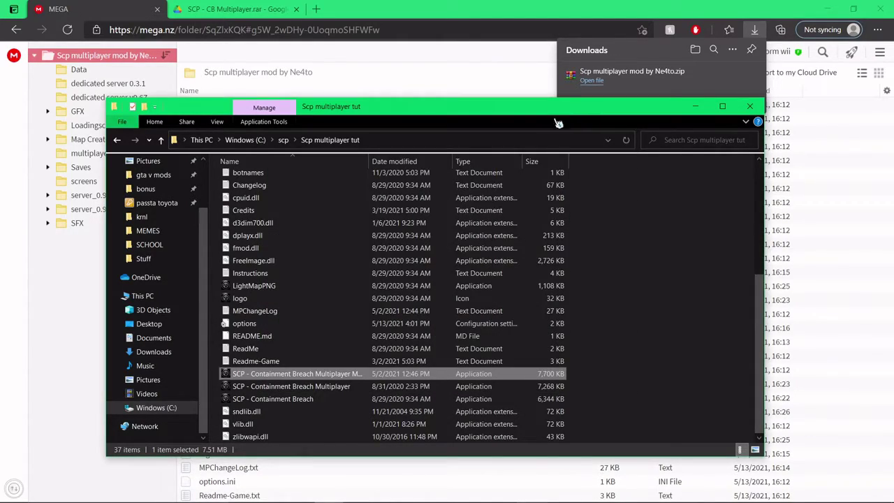
pyautogui.click(687, 308)
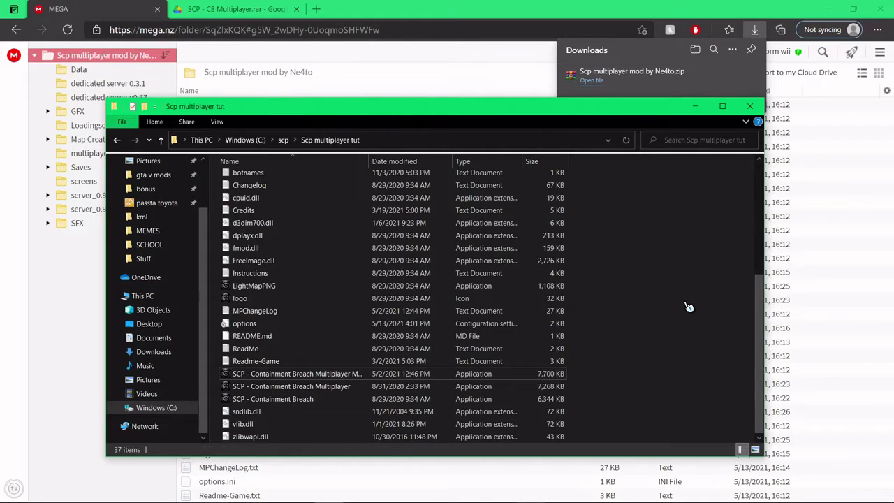
# Step: Run the SCP - Containment Breach Multiplayer Mod application again and launch the game into its main menu
pyautogui.click(477, 375)
pyautogui.doubleClick(477, 374)
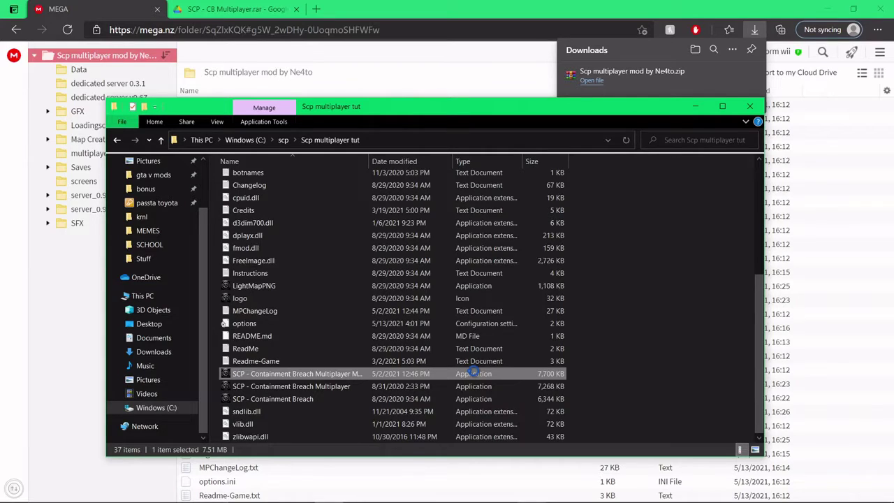
pyautogui.rightClick(473, 374)
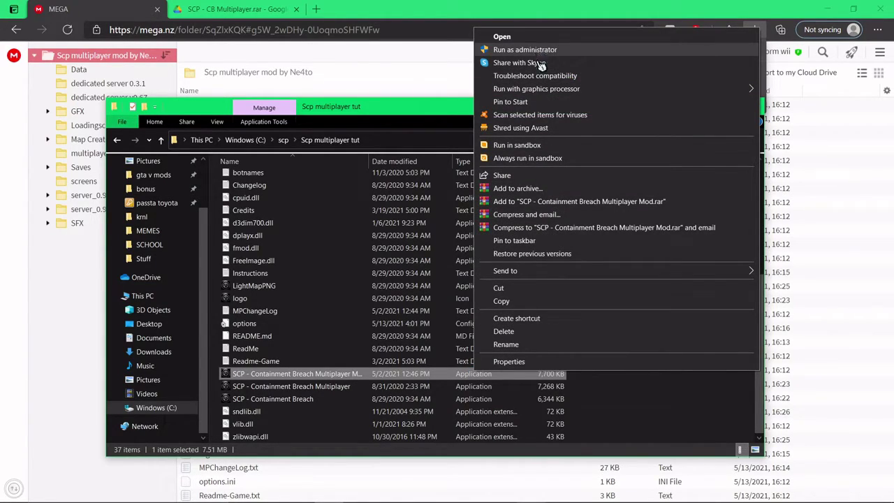
pyautogui.click(646, 402)
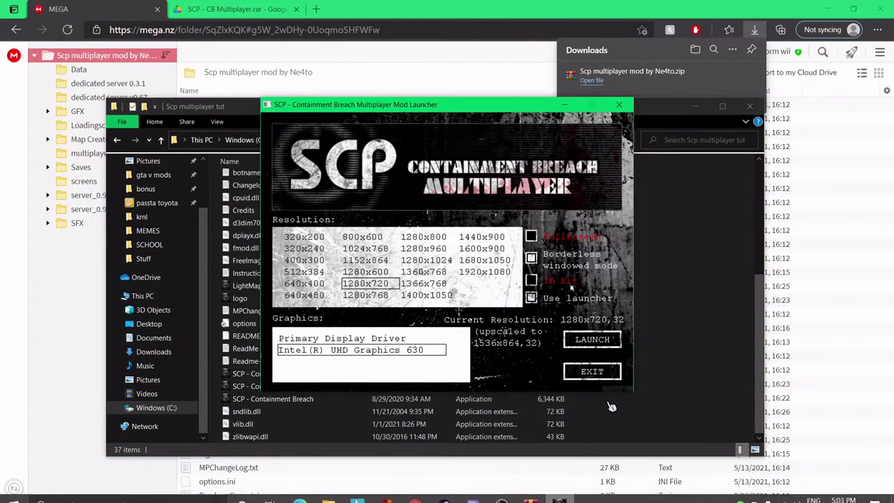
pyautogui.rightClick(646, 405)
pyautogui.click(646, 418)
pyautogui.click(559, 490)
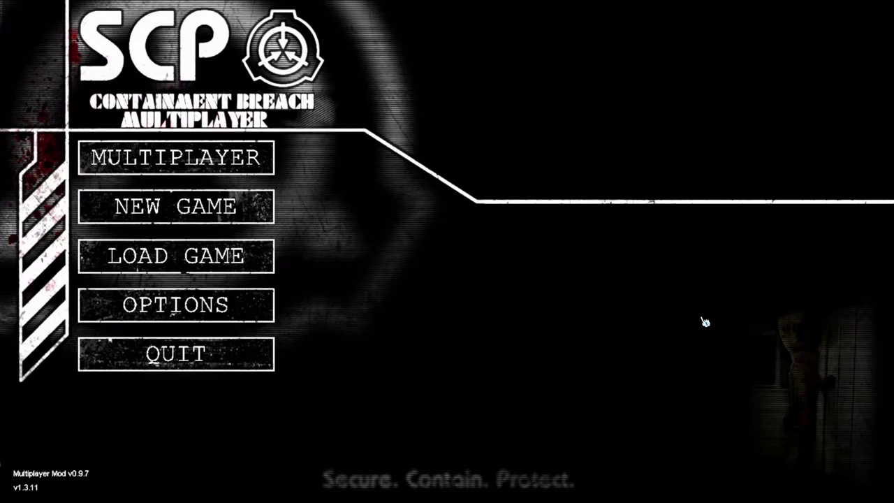
# Step: Lower the sound volume to about half in the game's audio options and return to the main menu
pyautogui.click(263, 295)
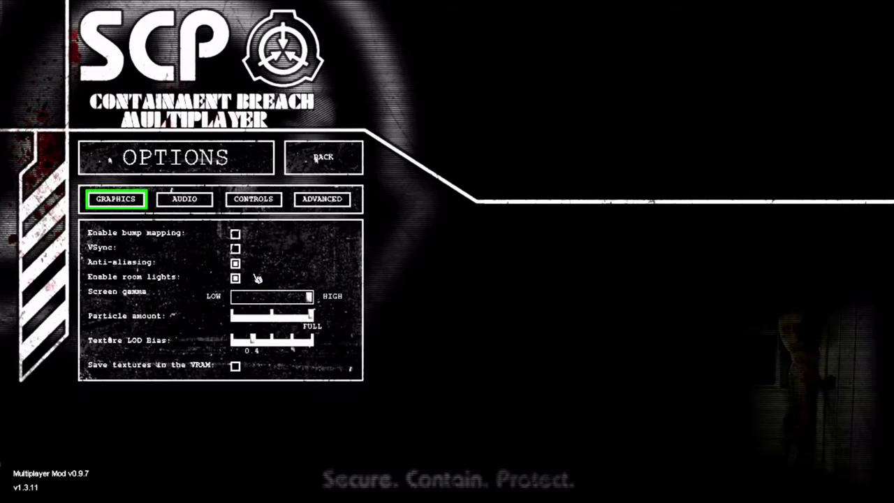
pyautogui.click(210, 202)
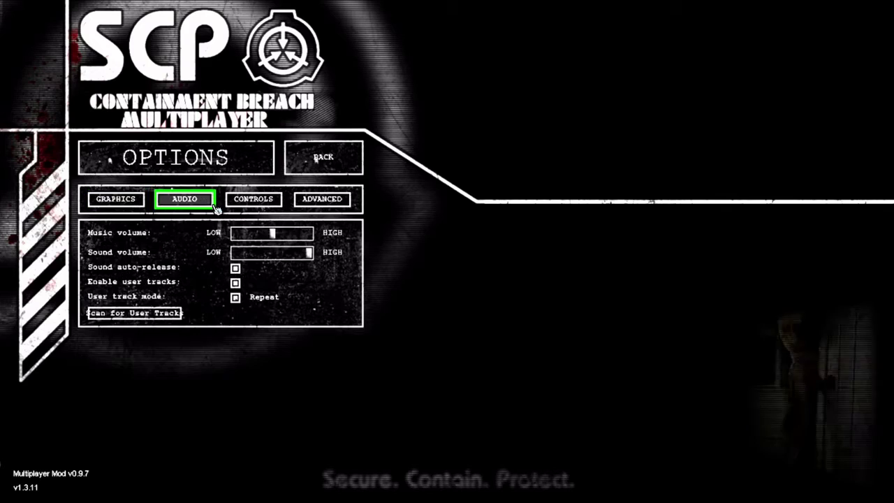
pyautogui.moveTo(301, 253); pyautogui.dragTo(272, 256)
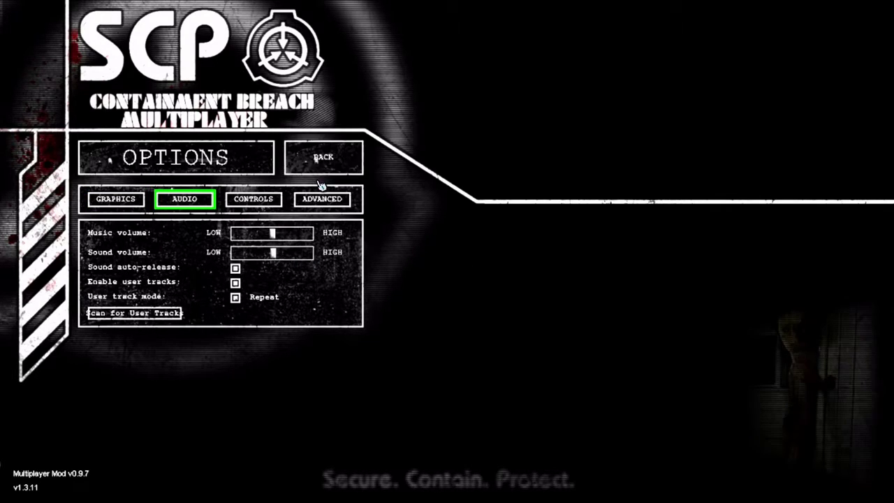
pyautogui.click(321, 164)
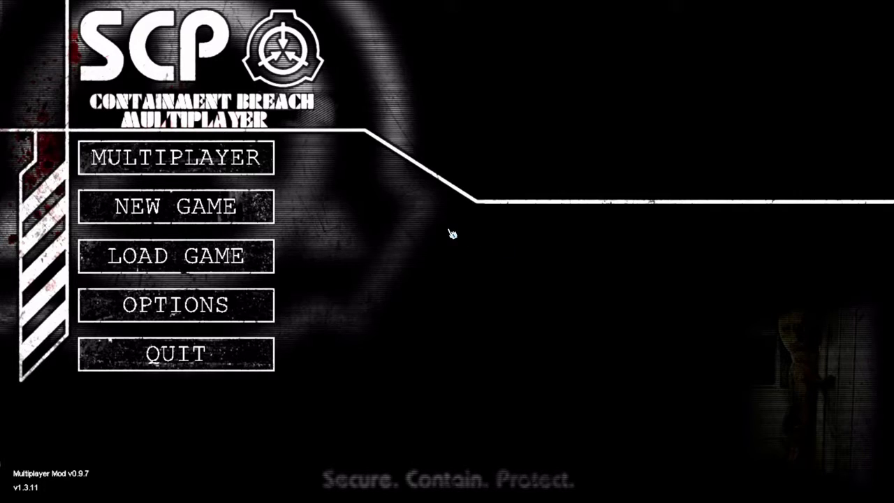
# Step: View the official multiplayer server list, go back to the main menu, and switch out of the game
pyautogui.click(213, 160)
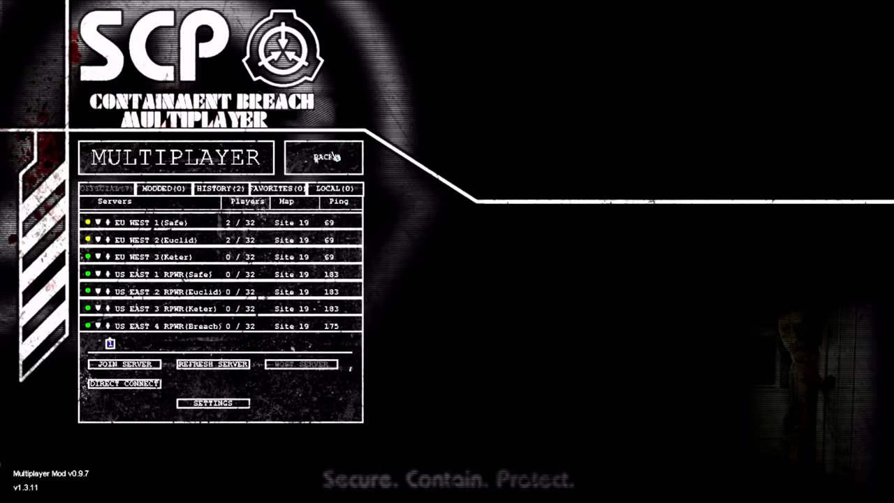
pyautogui.click(330, 156)
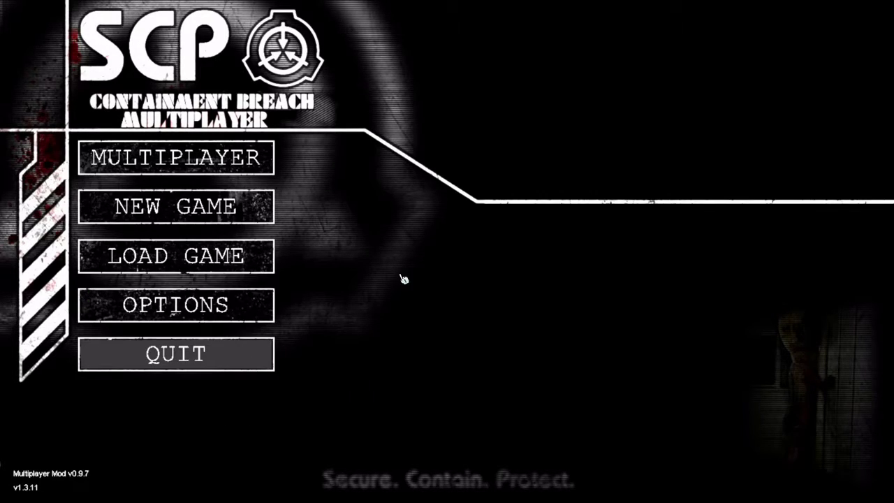
pyautogui.hotkey('alt', 'Tab')
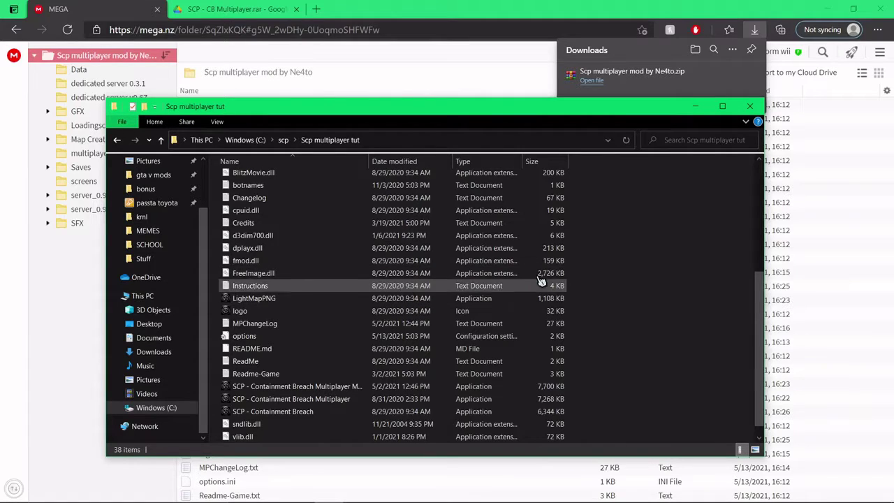
# Step: Minimise the mod folder, look through SCP - CB Multiplayer.rar on Google Drive, and glance at the downloaded archive in WinRAR
pyautogui.click(697, 109)
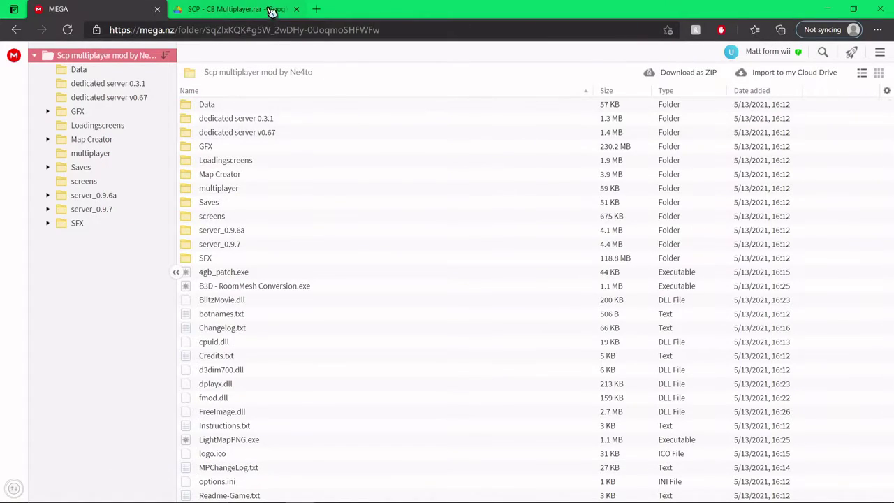
pyautogui.click(273, 10)
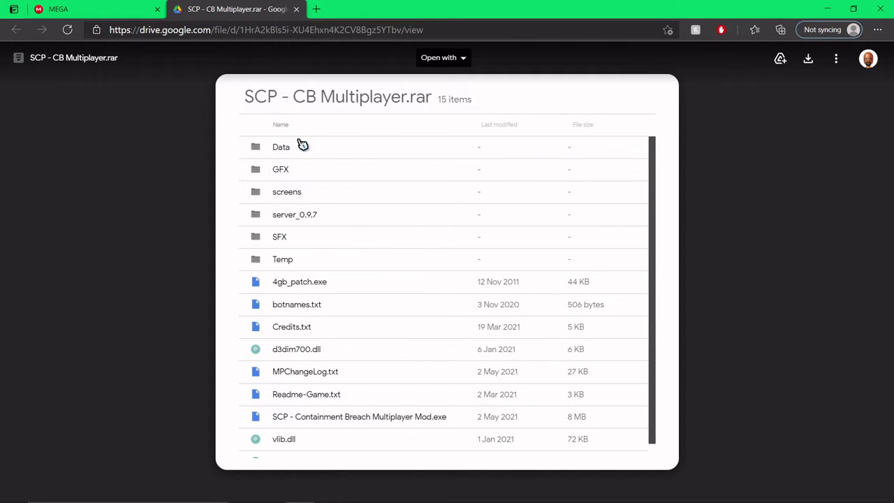
pyautogui.scroll(-2, 310, 196)
pyautogui.scroll(2, 299, 163)
pyautogui.moveTo(531, 493)
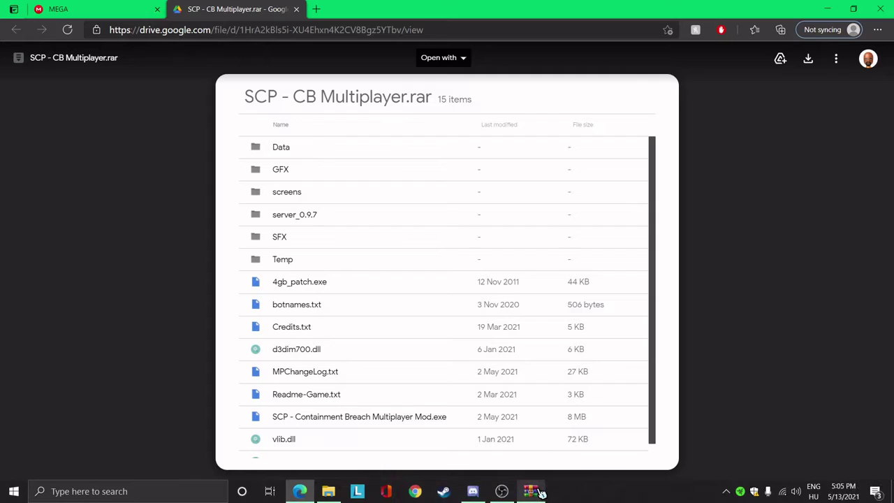
pyautogui.click(534, 491)
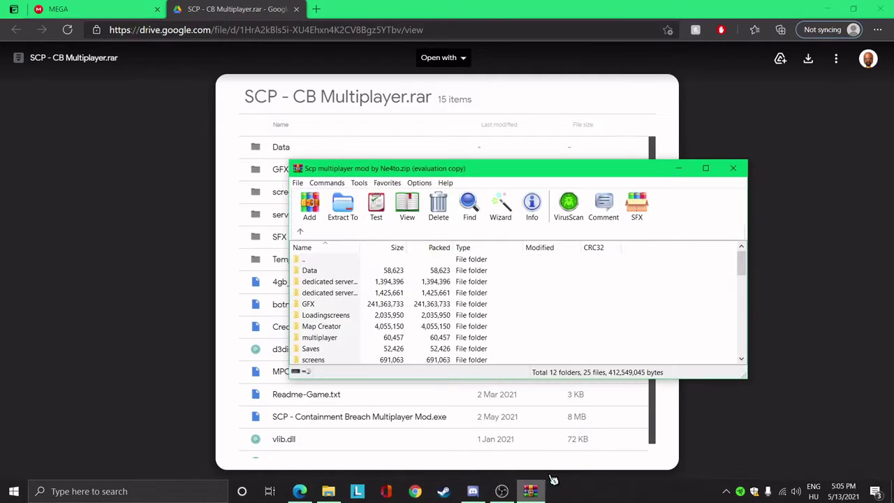
pyautogui.click(677, 169)
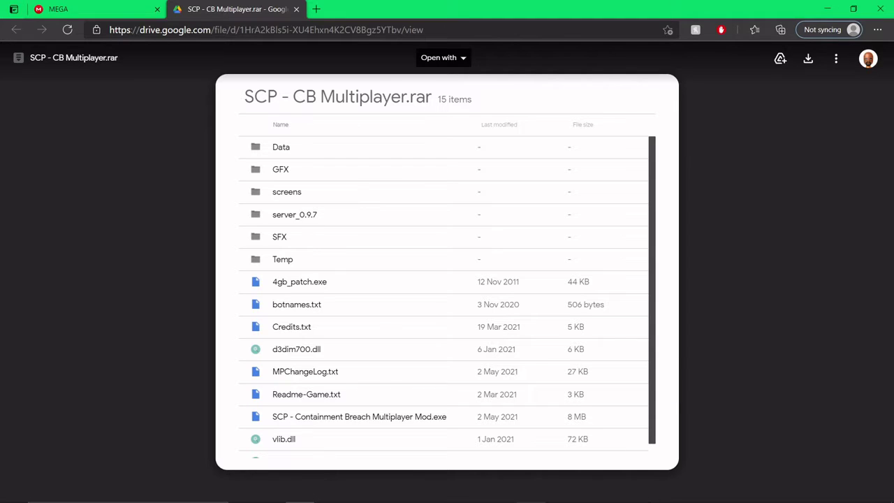
# Step: Bring back the Scp multiplayer tut folder and open its server_0.9.7 subfolder
pyautogui.moveTo(300, 499)
pyautogui.click(335, 496)
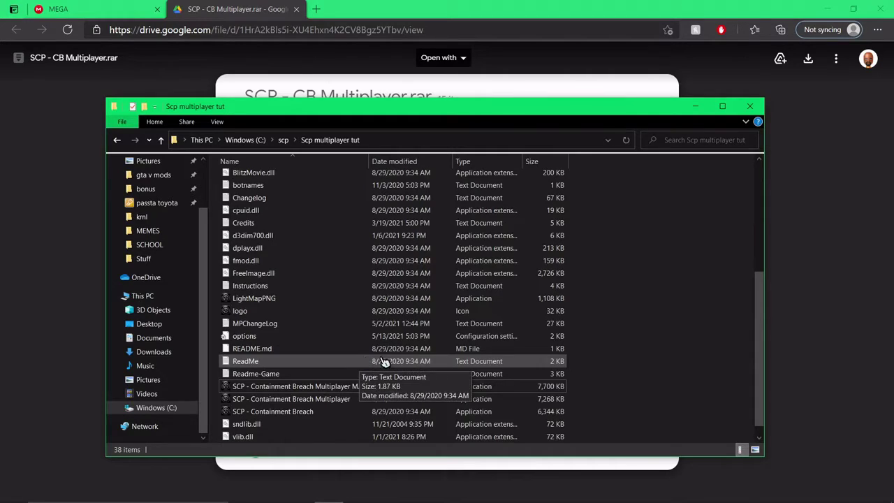
pyautogui.moveTo(607, 501)
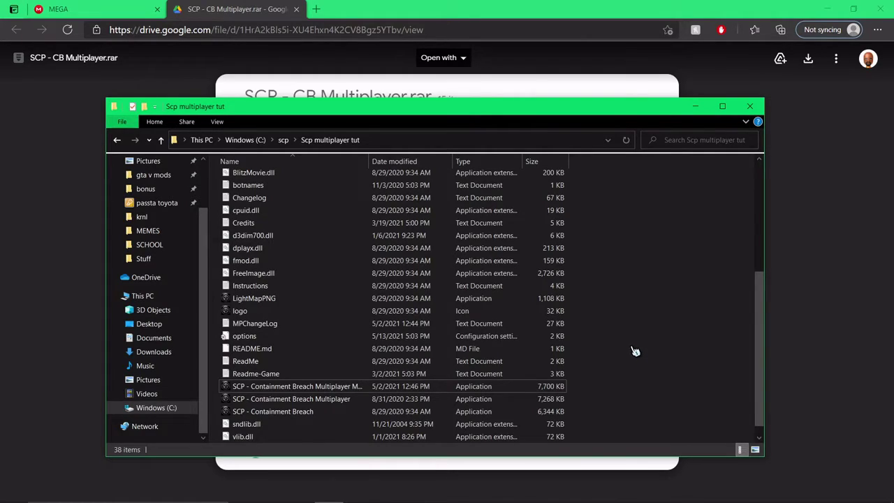
pyautogui.scroll(4, 634, 352)
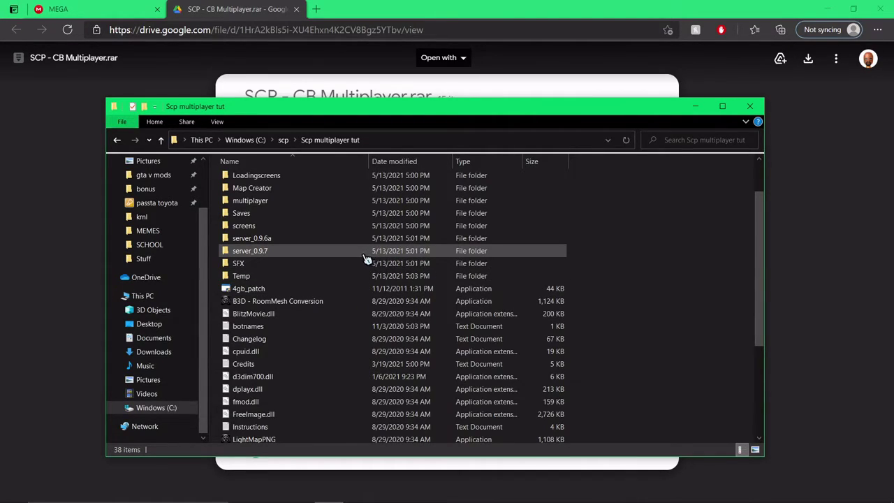
pyautogui.scroll(2, 372, 256)
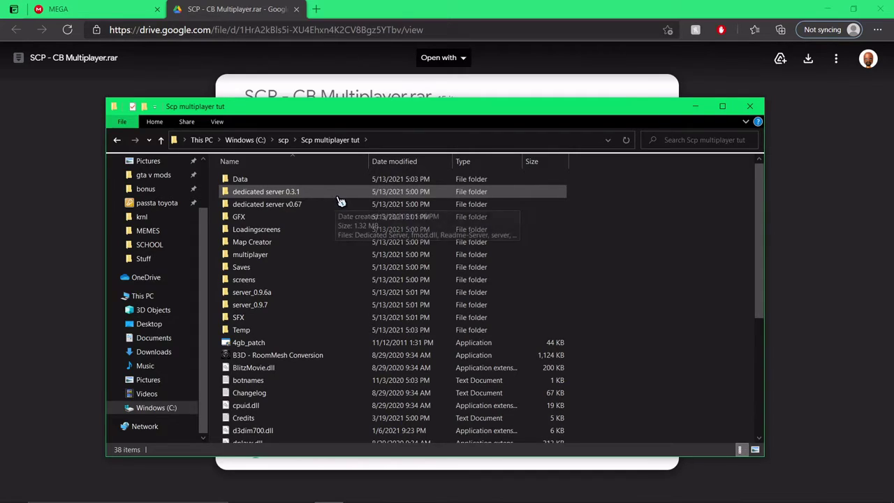
pyautogui.doubleClick(278, 308)
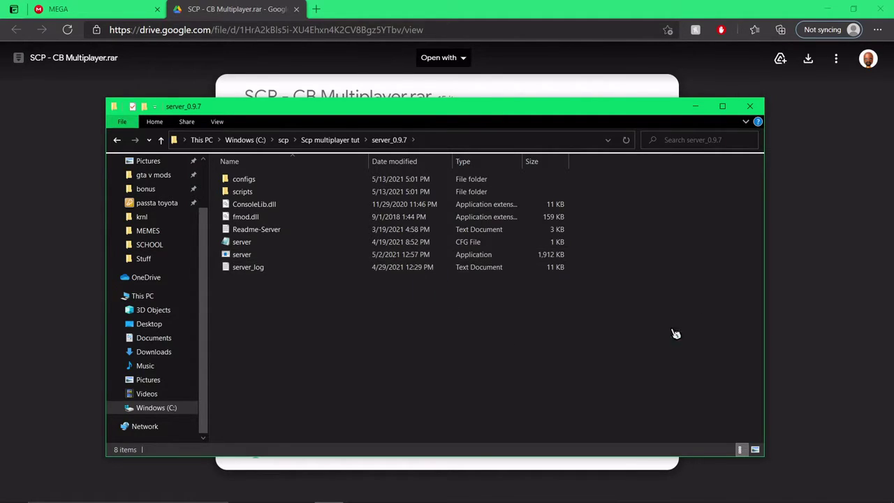
# Step: Open the server CFG file in Notepad, review the server settings such as port, timeout and maxplayers, and close it
pyautogui.doubleClick(470, 248)
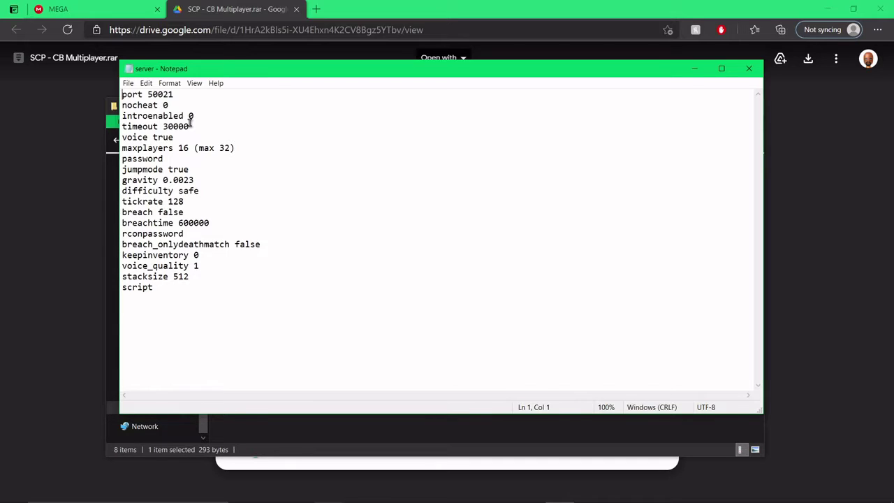
pyautogui.click(167, 127)
pyautogui.click(297, 137)
pyautogui.click(748, 71)
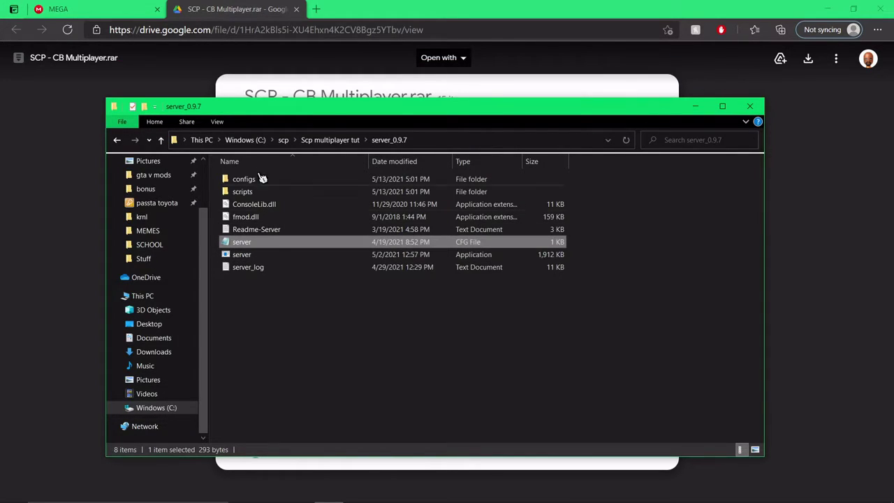
# Step: Start the dedicated server with the server application in server_0.9.7 and minimise its console
pyautogui.doubleClick(293, 257)
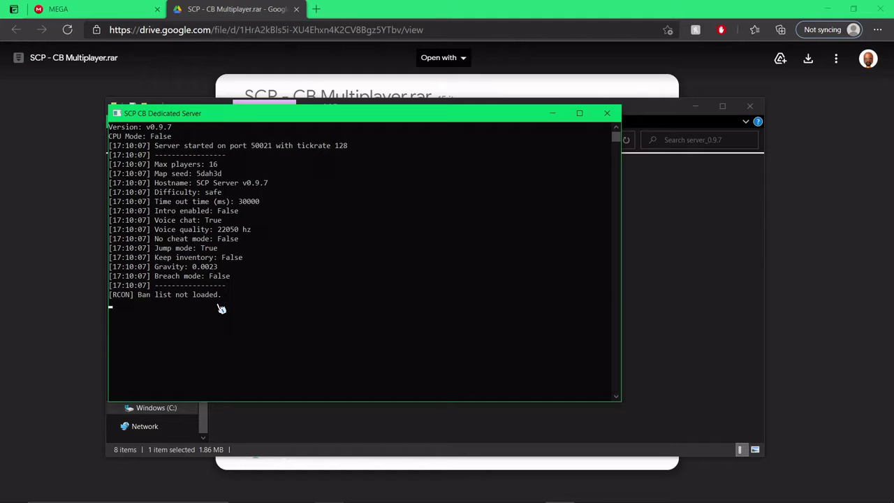
pyautogui.click(552, 113)
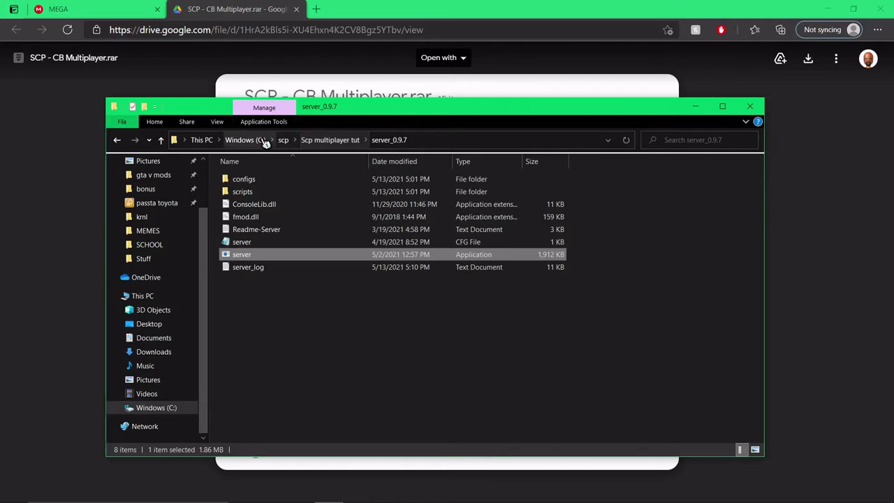
# Step: Return to the Scp multiplayer tut folder's game applications and bring the SCP CB Dedicated Server console back up
pyautogui.click(330, 140)
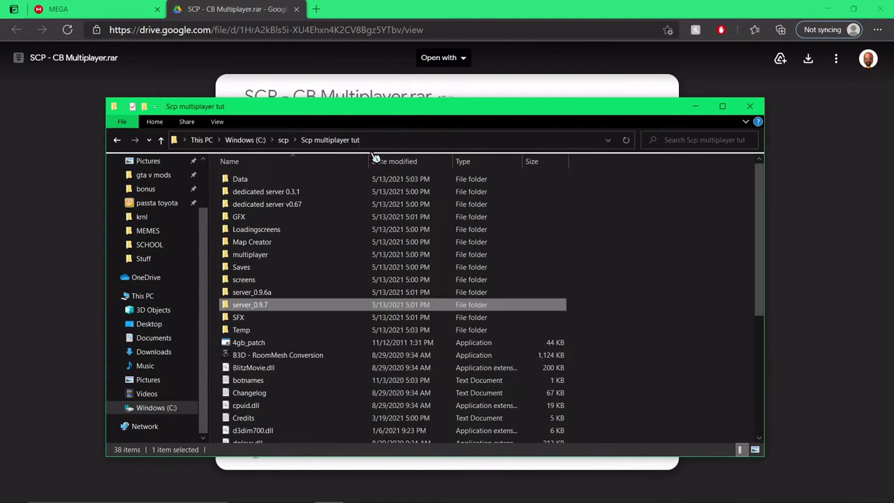
pyautogui.scroll(-5, 628, 252)
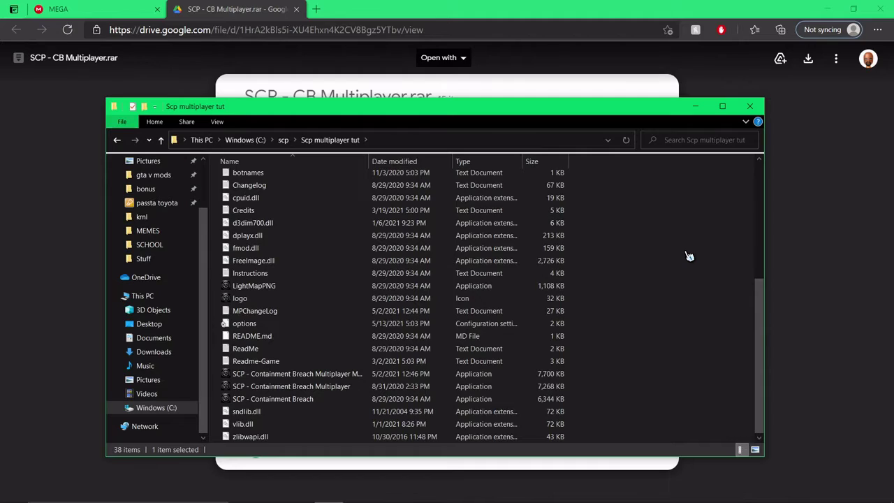
pyautogui.moveTo(522, 493)
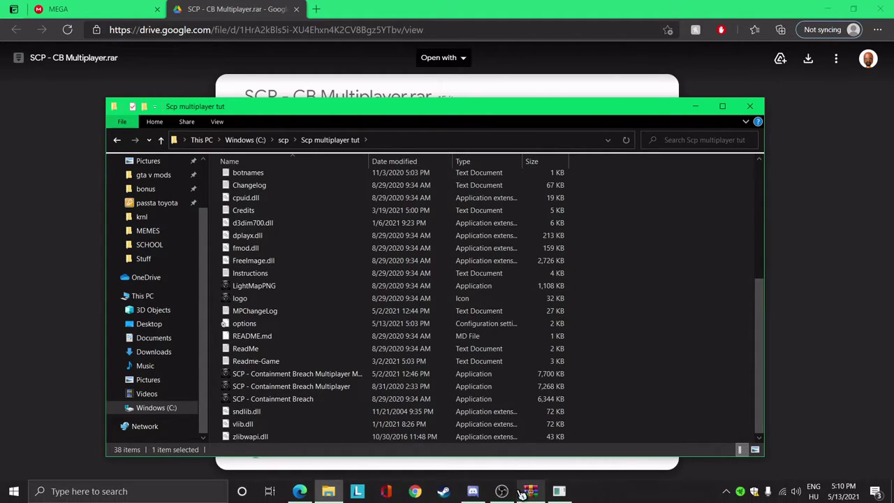
pyautogui.click(559, 492)
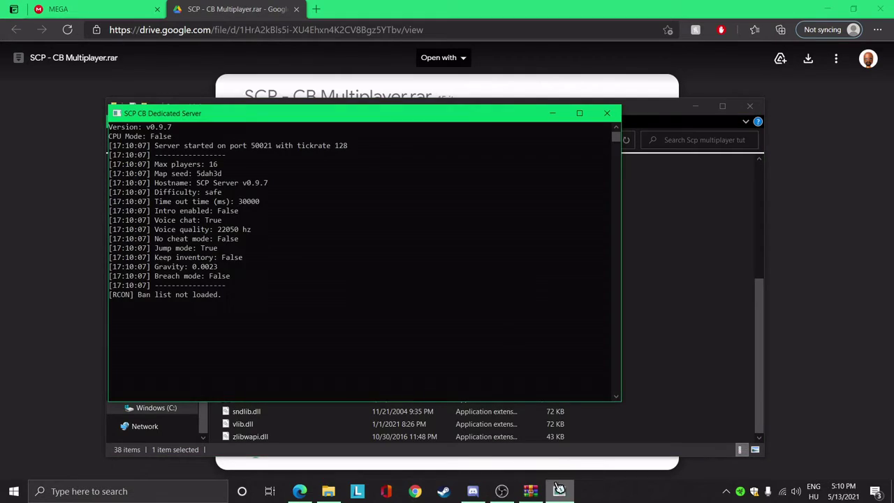
# Step: Minimise the dedicated server console, open Command Prompt, enter ipconfig at the prompt, and minimise its window
pyautogui.click(552, 114)
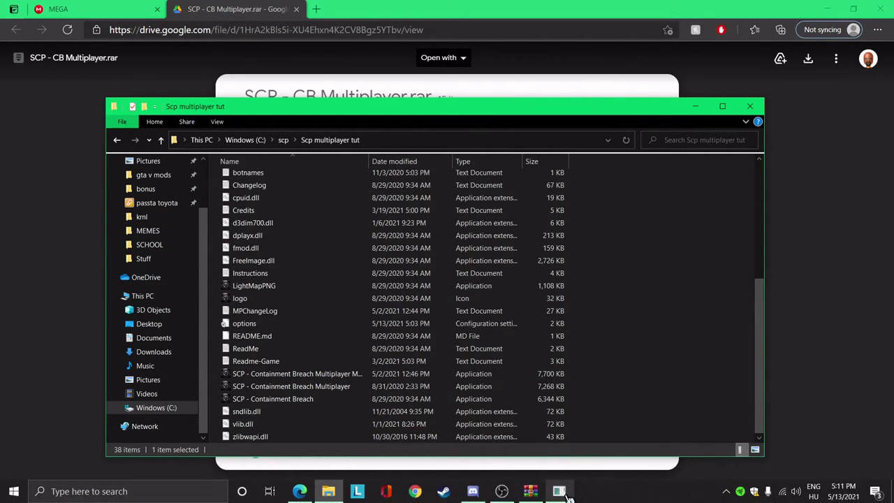
pyautogui.click(148, 493)
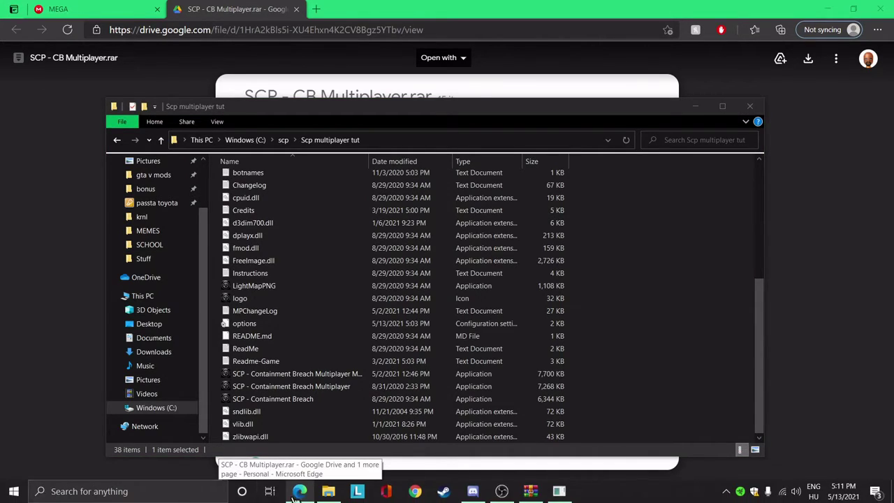
pyautogui.click(137, 481)
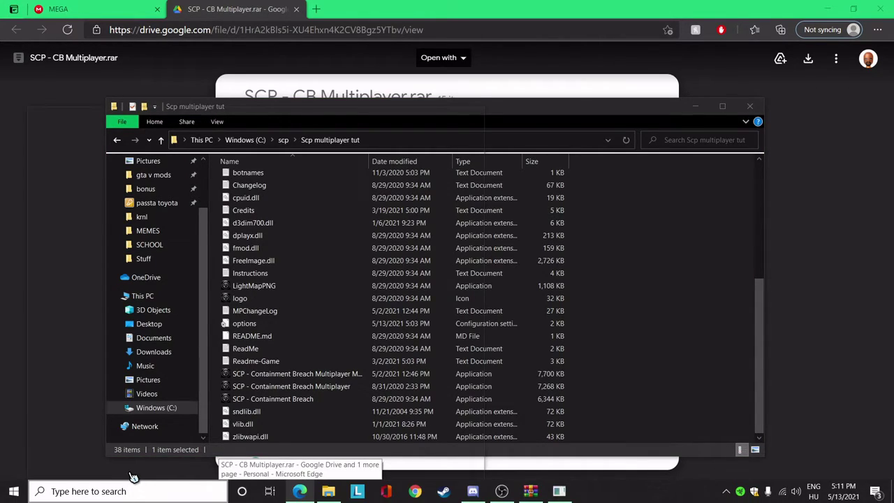
pyautogui.click(132, 476)
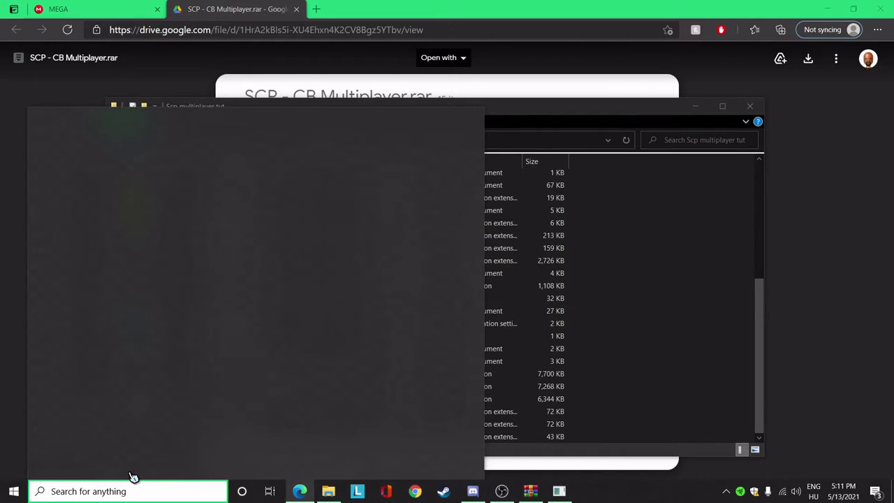
pyautogui.write('cmd')
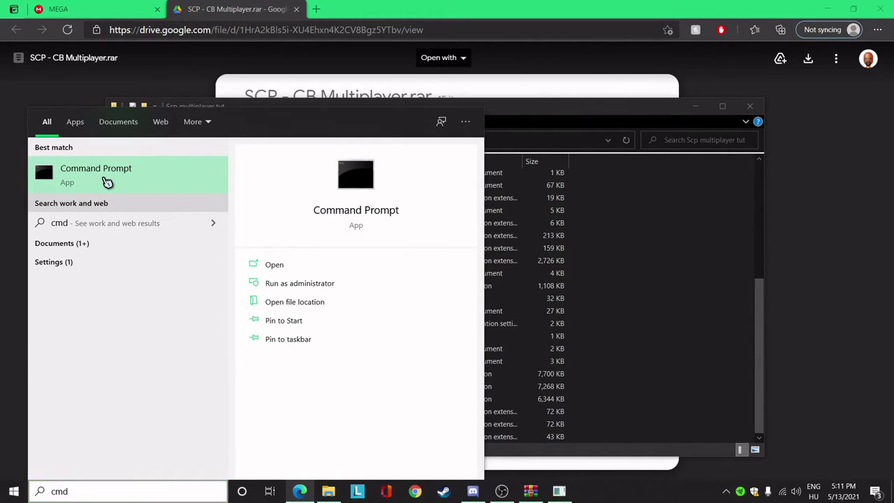
pyautogui.click(107, 182)
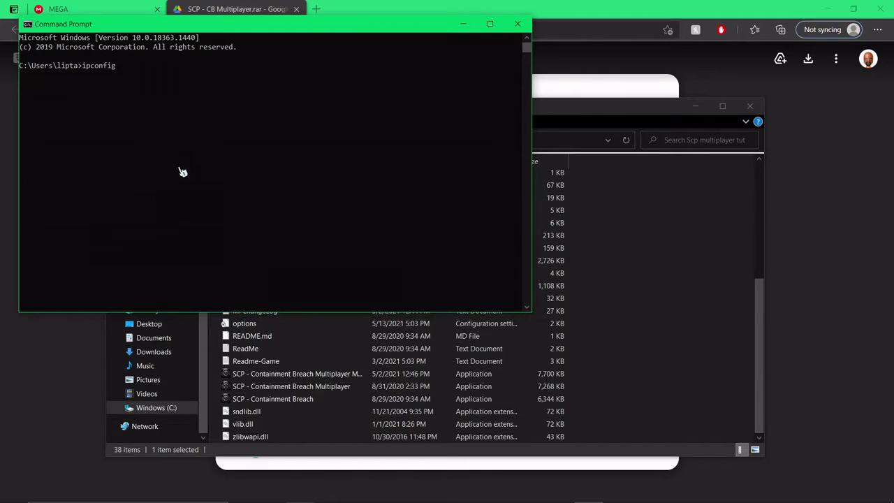
pyautogui.click(462, 23)
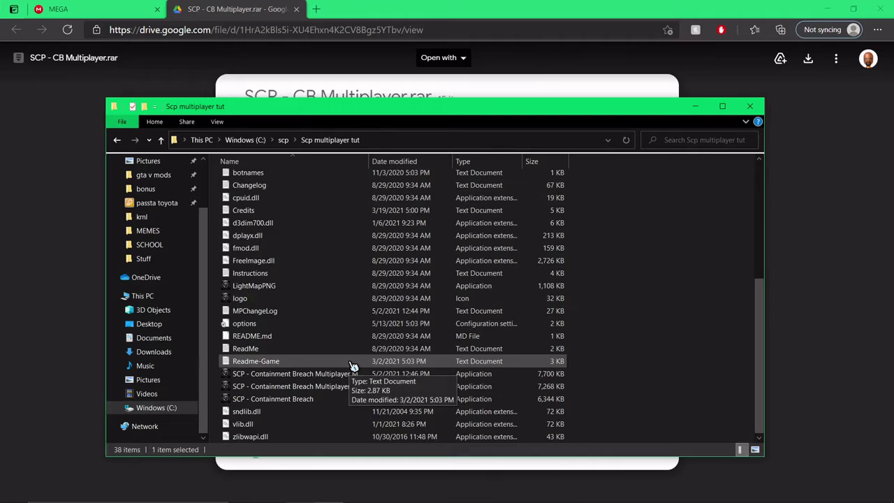
# Step: Switch to the SCP Containment Breach Multiplayer game and look through its local, history and official server lists
pyautogui.moveTo(563, 493)
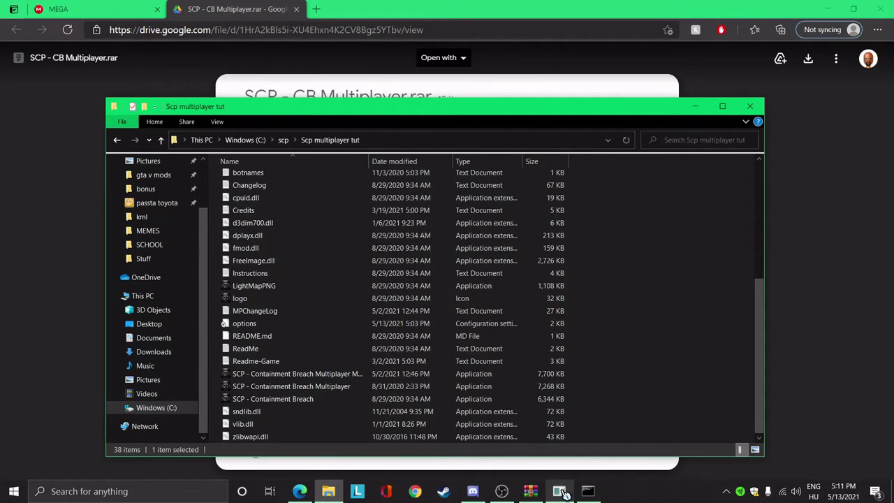
pyautogui.click(512, 493)
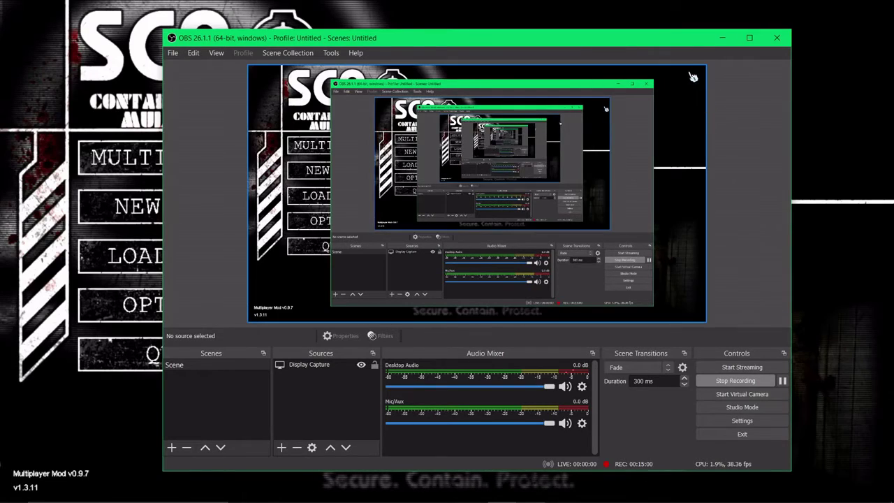
pyautogui.click(721, 39)
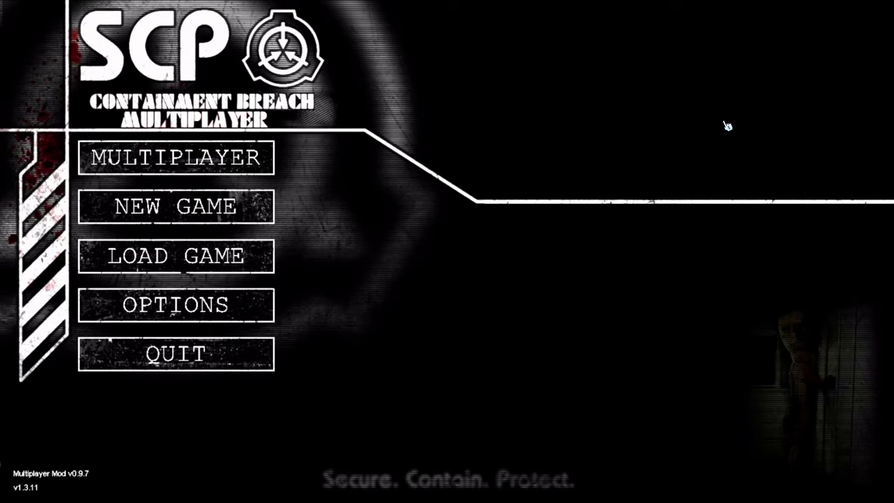
pyautogui.click(229, 155)
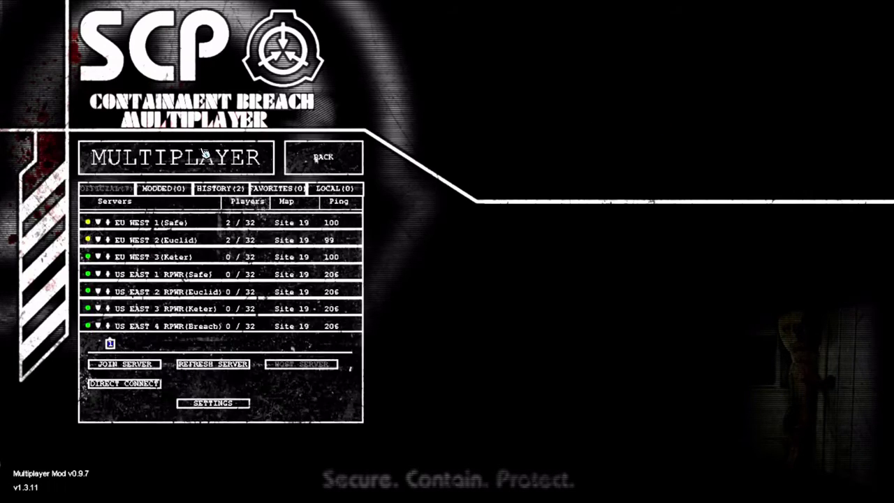
pyautogui.click(349, 192)
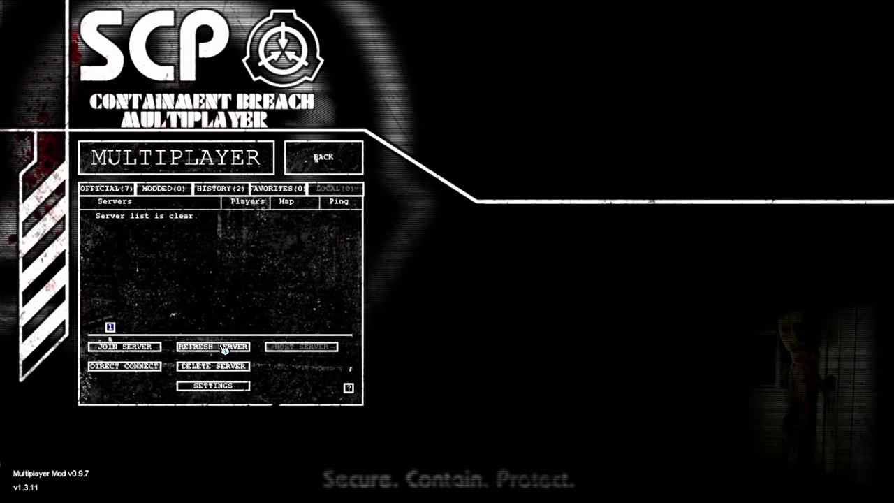
pyautogui.click(229, 191)
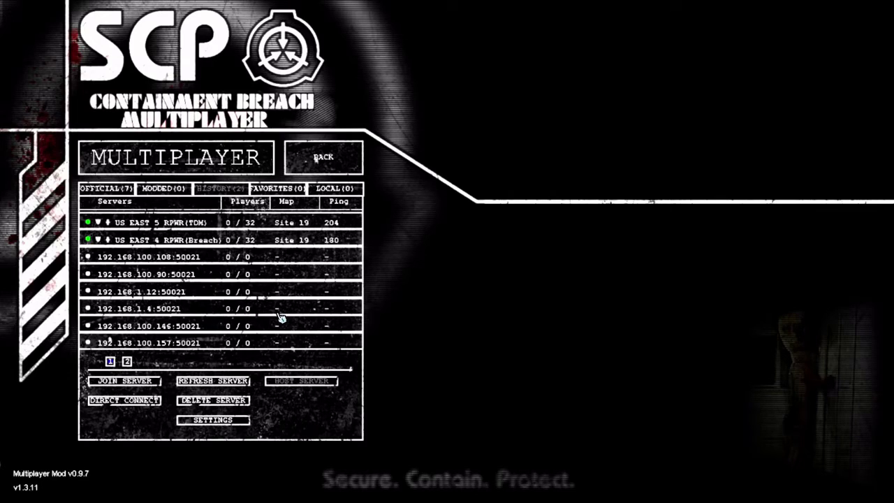
pyautogui.click(112, 189)
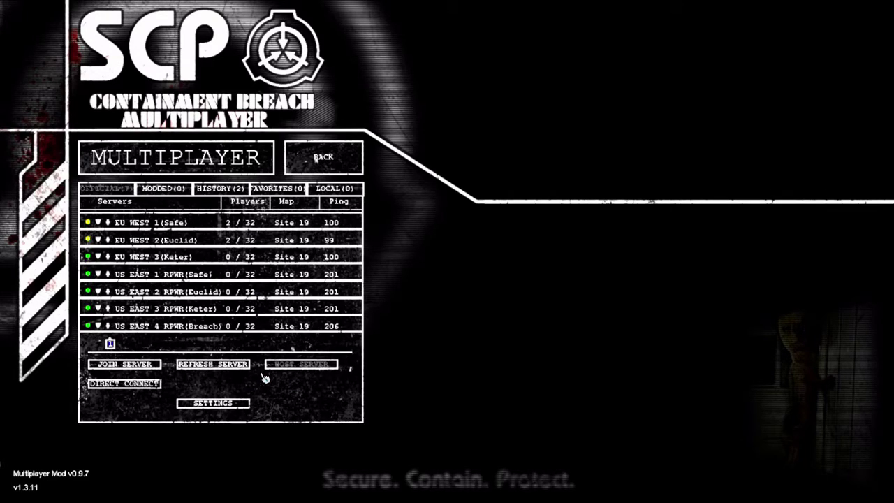
# Step: Open the direct connection form, switch the server browser to the local servers, and close the form
pyautogui.click(130, 382)
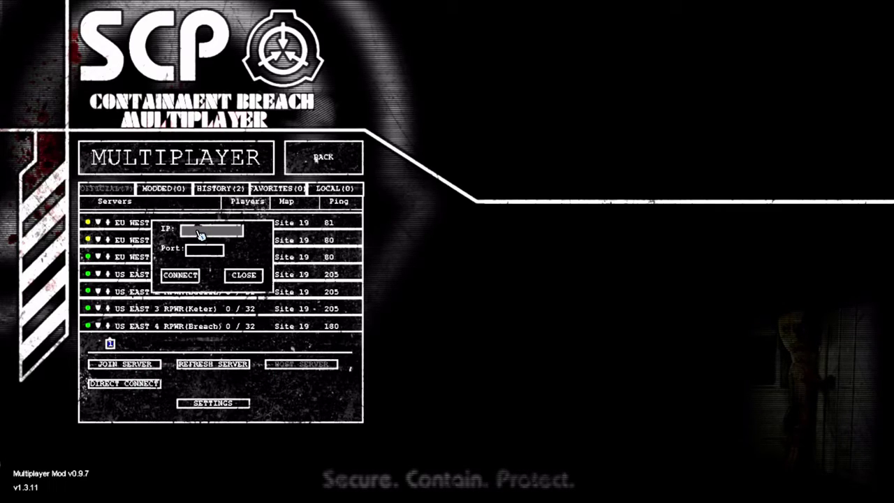
pyautogui.click(204, 254)
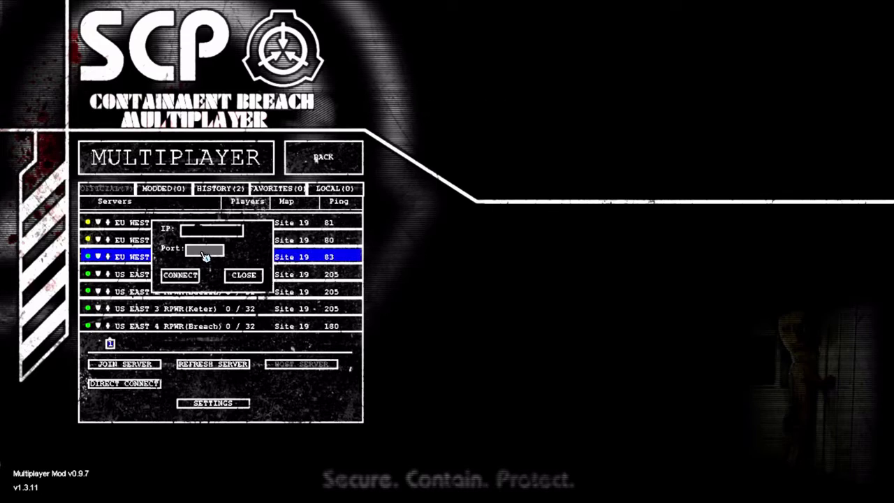
pyautogui.click(335, 189)
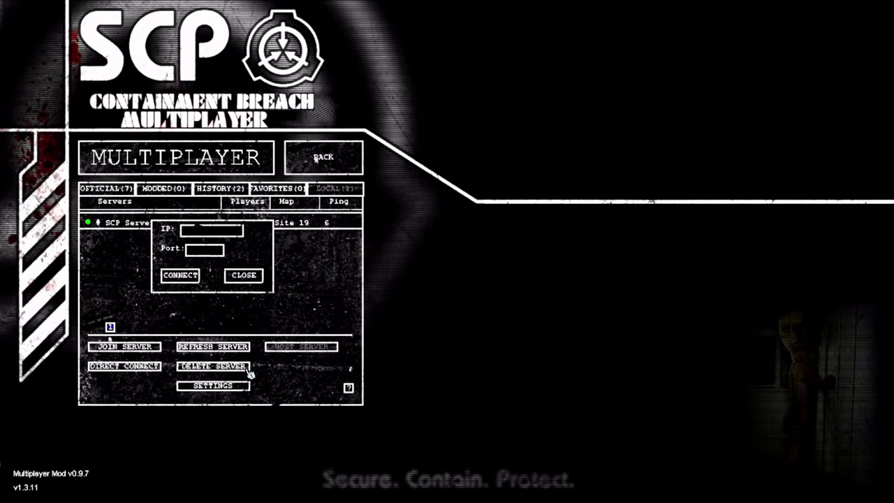
pyautogui.press('Escape')
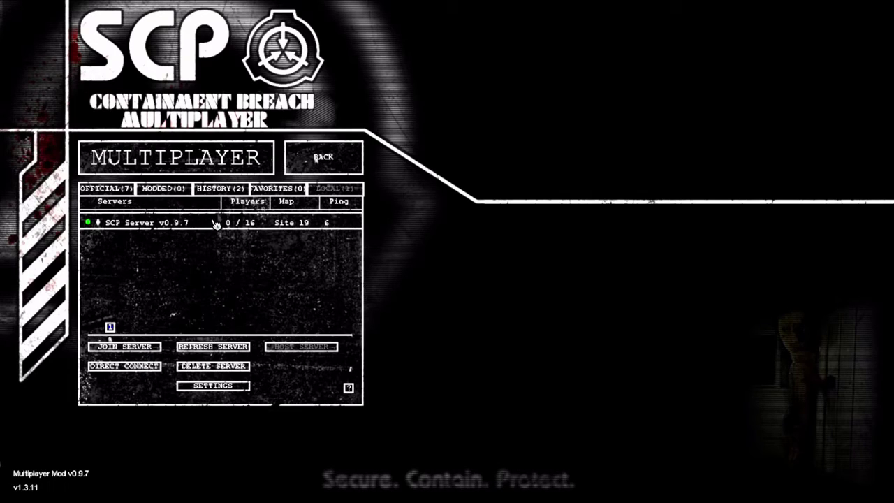
# Step: Fill in port 50021 in the direct connection form and close it without connecting
pyautogui.click(154, 366)
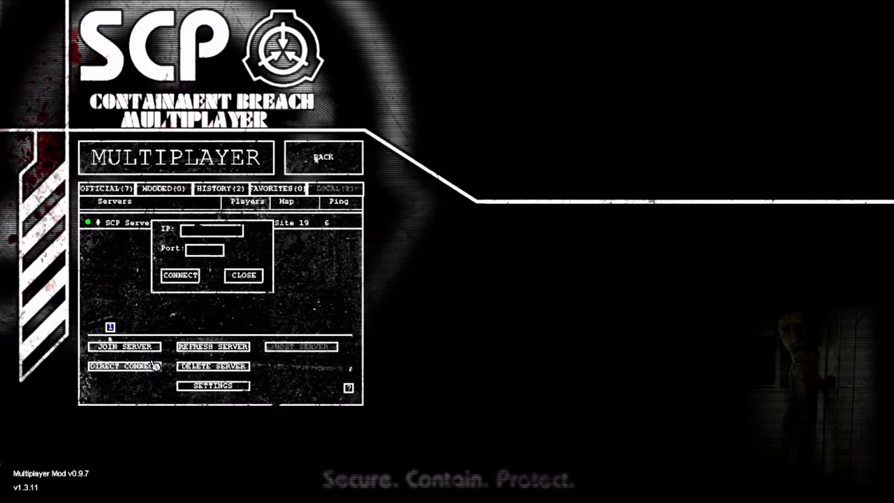
pyautogui.click(208, 253)
pyautogui.write('50021')
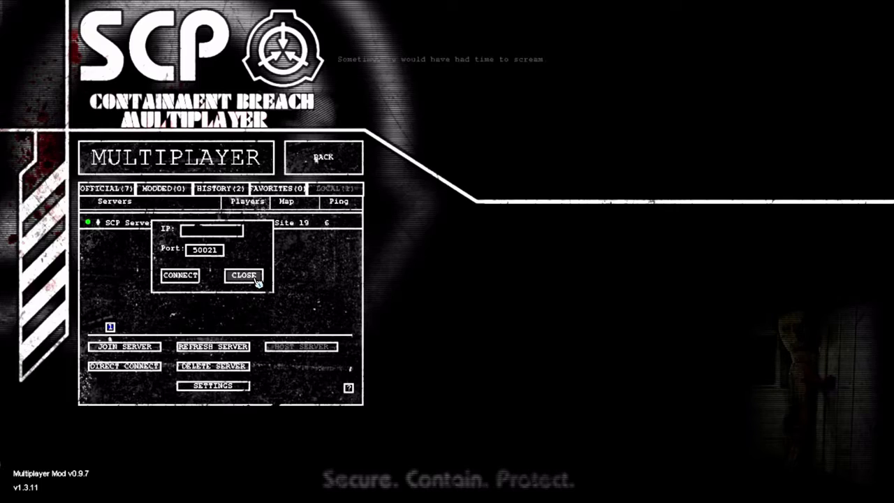
pyautogui.click(245, 275)
# Step: Join the lobby of the local SCP Server v0.9.7 and disconnect from it again
pyautogui.click(237, 225)
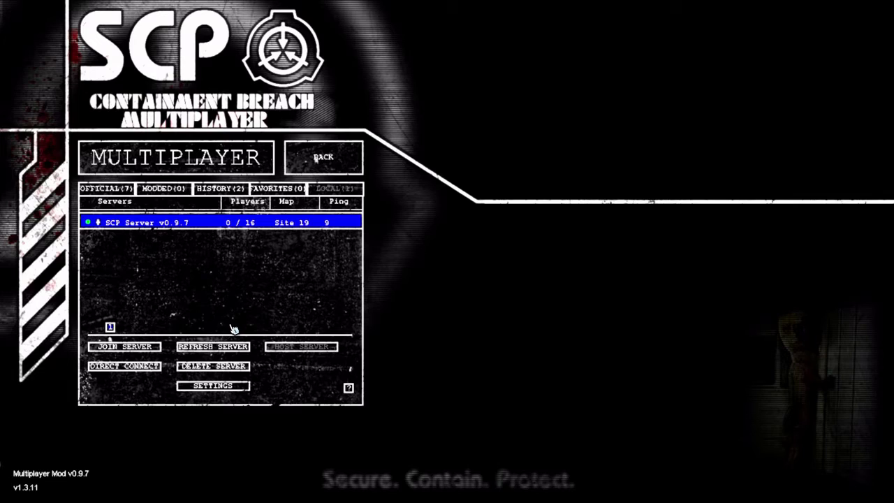
pyautogui.click(156, 348)
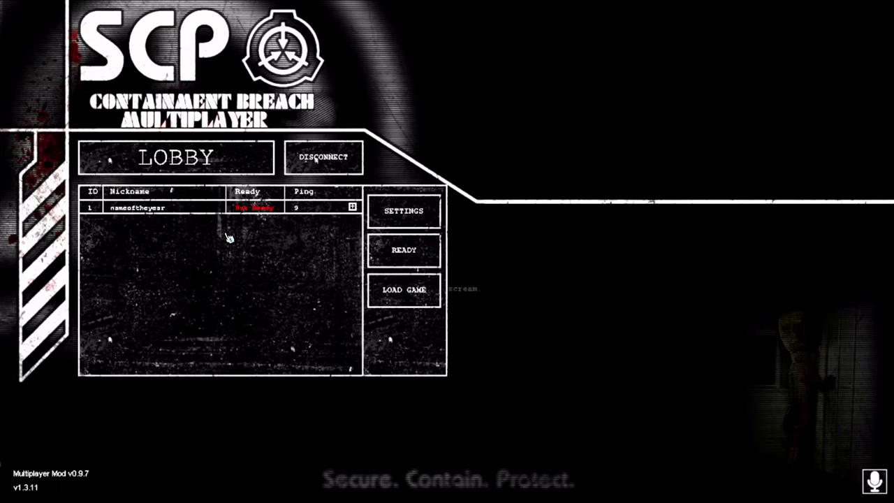
pyautogui.click(318, 171)
pyautogui.click(262, 169)
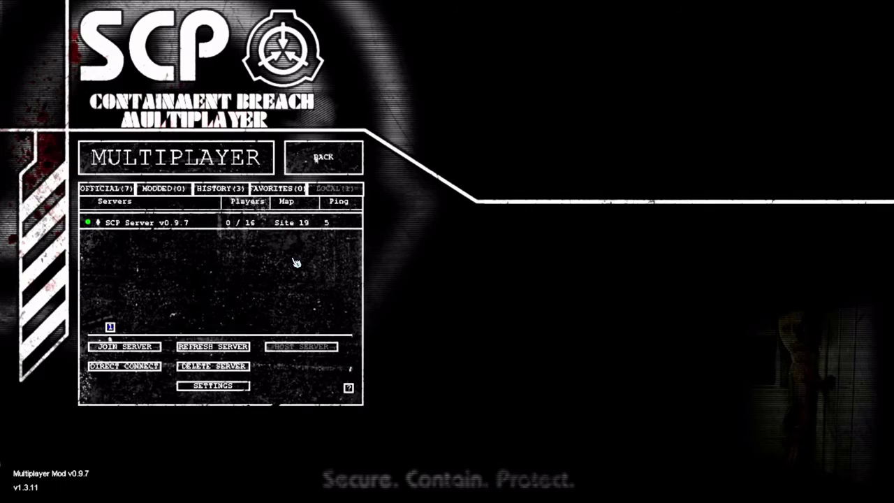
# Step: Review the multiplayer name and voice settings and return to the server browser
pyautogui.click(215, 388)
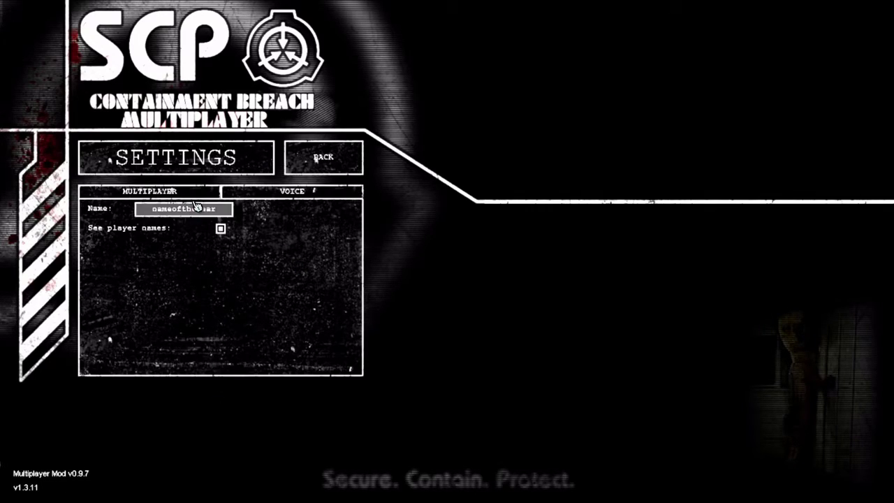
pyautogui.click(283, 193)
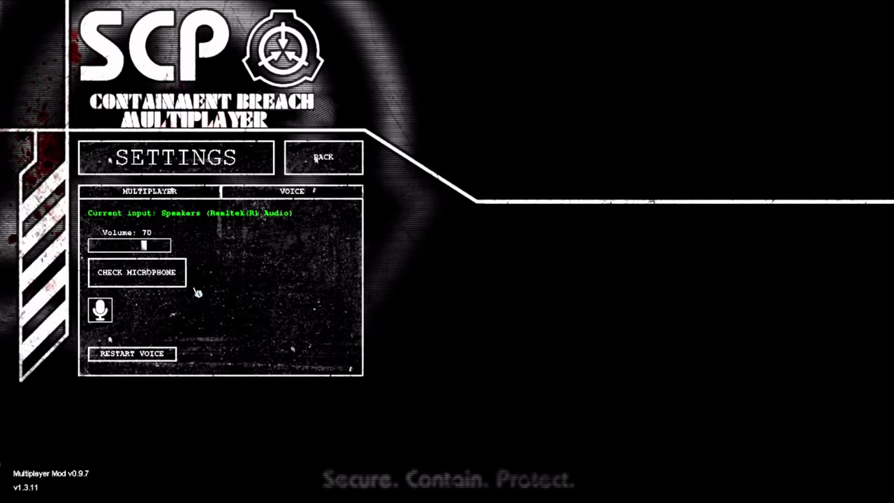
pyautogui.click(328, 168)
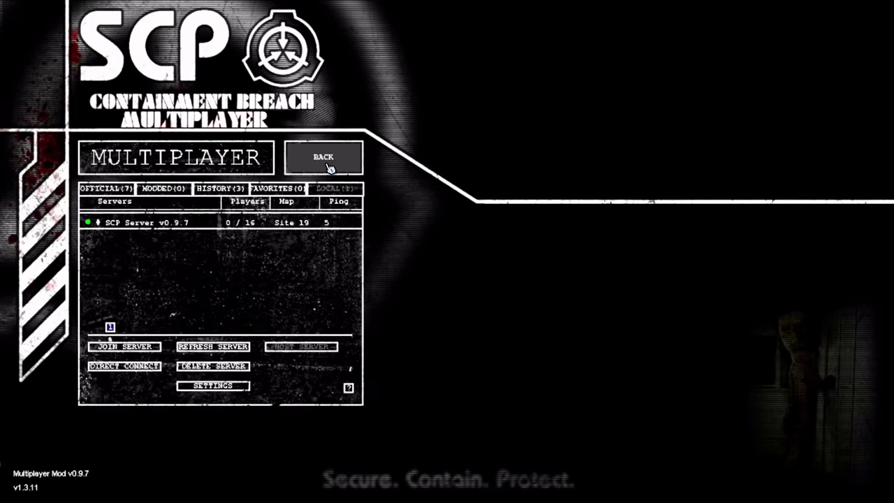
# Step: Rejoin the local SCP Server v0.9.7, mark the player as ready, and start the game
pyautogui.click(274, 222)
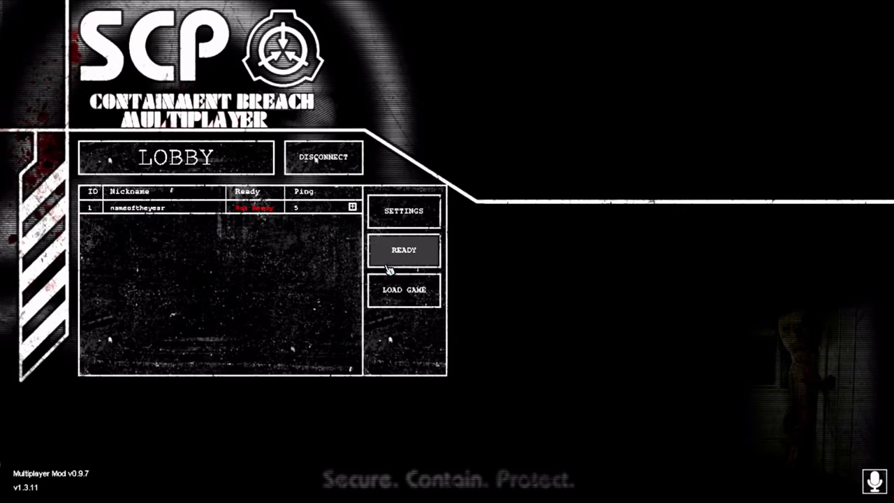
pyautogui.click(393, 258)
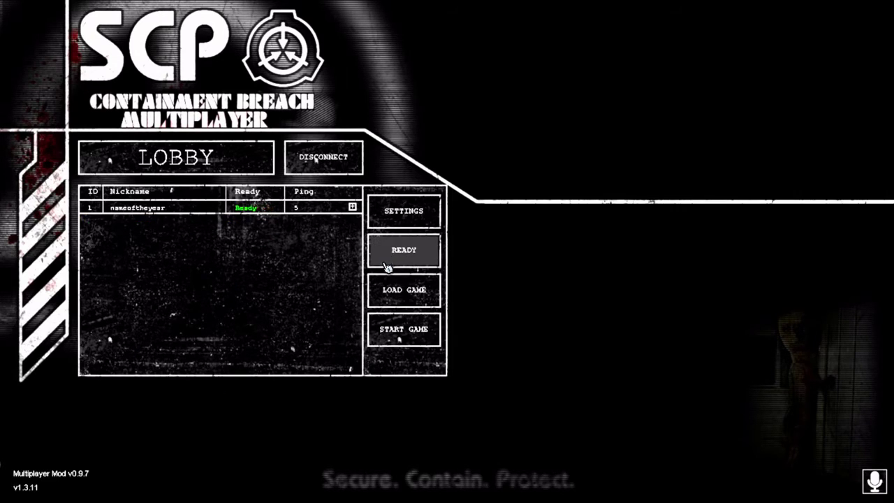
pyautogui.click(399, 339)
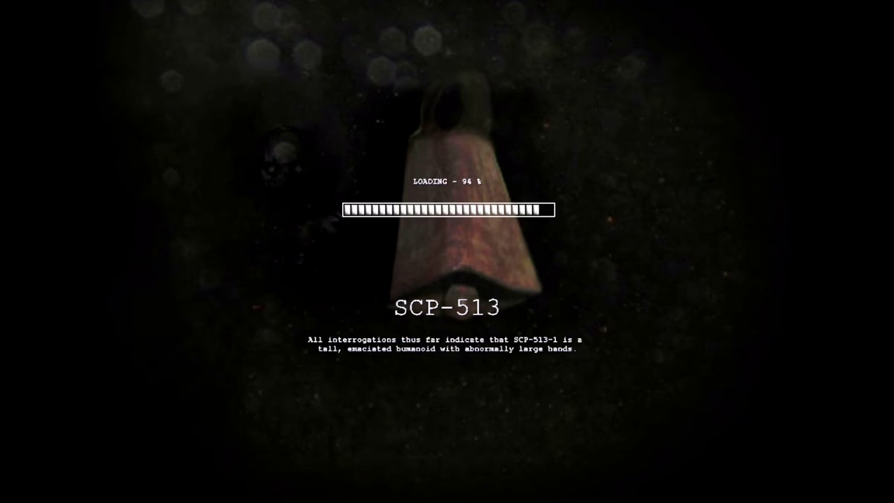
pyautogui.press('space')
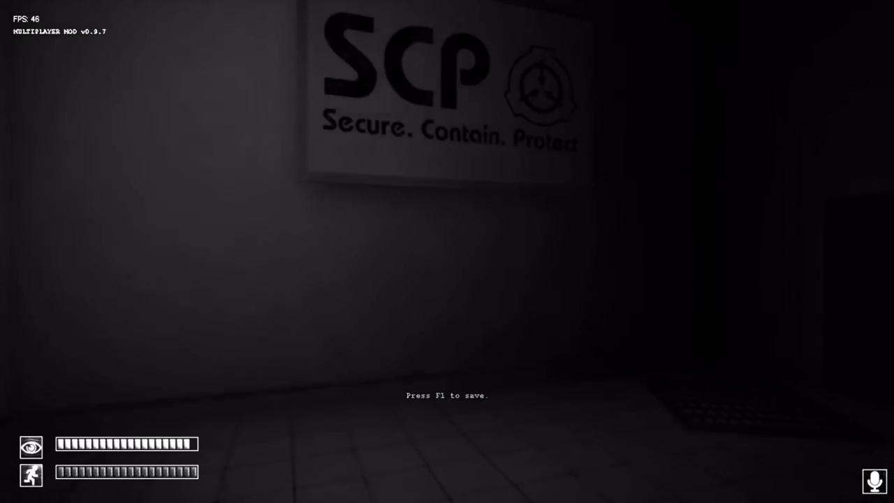
# Step: Walk from the starting area through the dark rooms to the doorway beside the wall monitor
pyautogui.press('w')
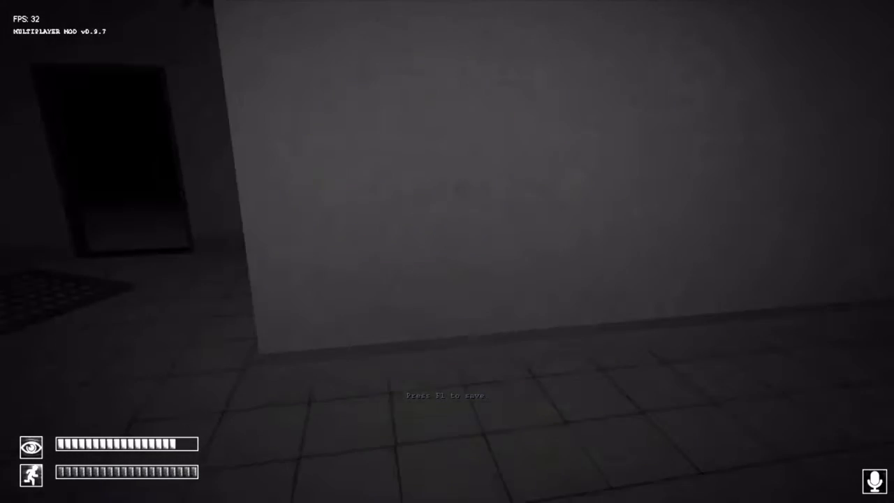
pyautogui.press('w')
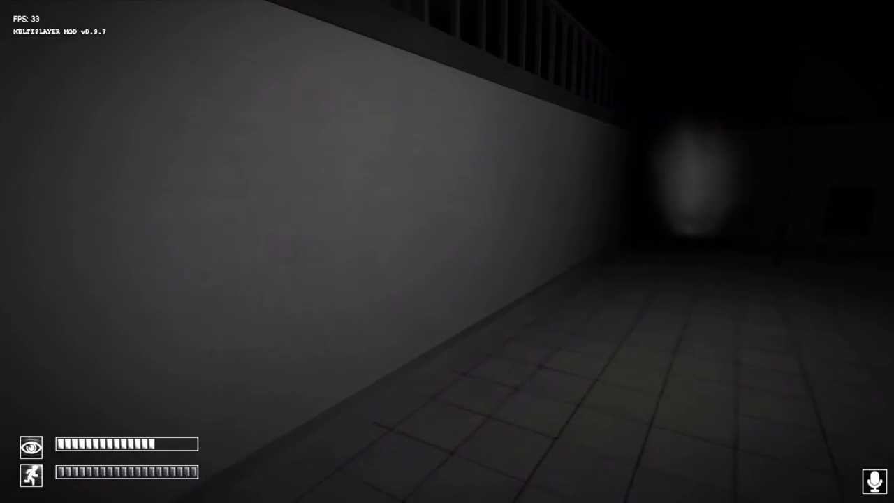
pyautogui.press('w')
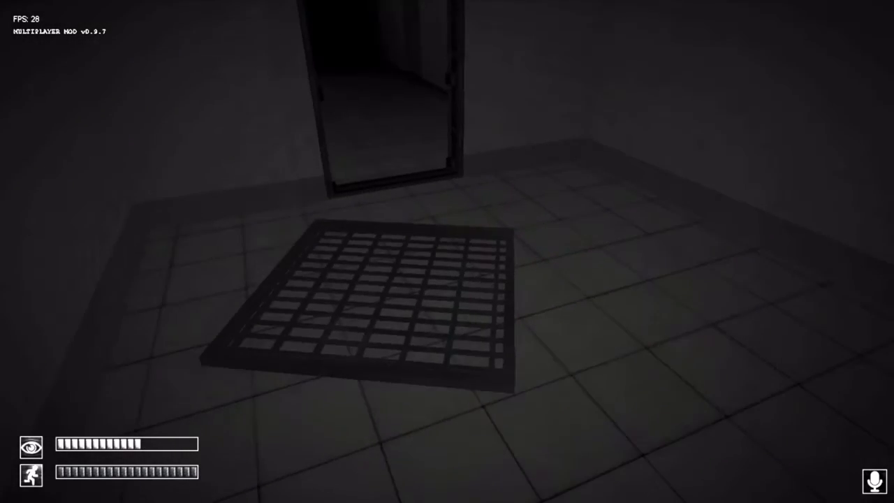
pyautogui.press('w')
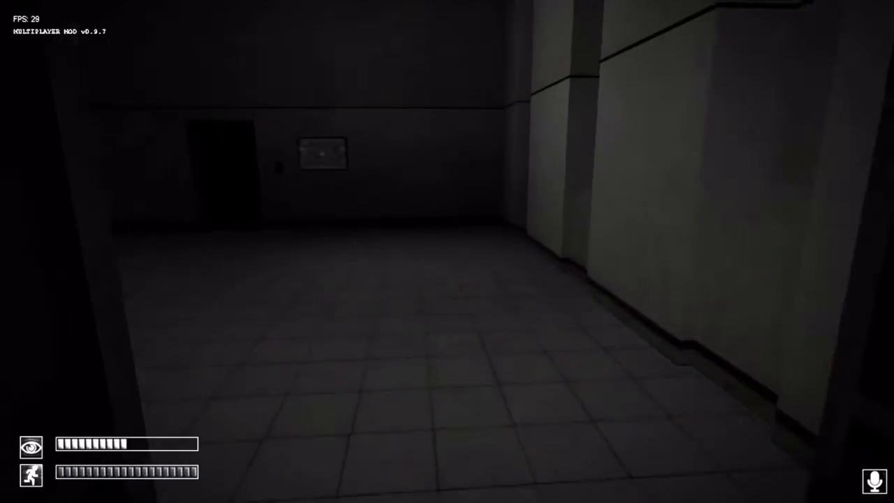
pyautogui.press('w')
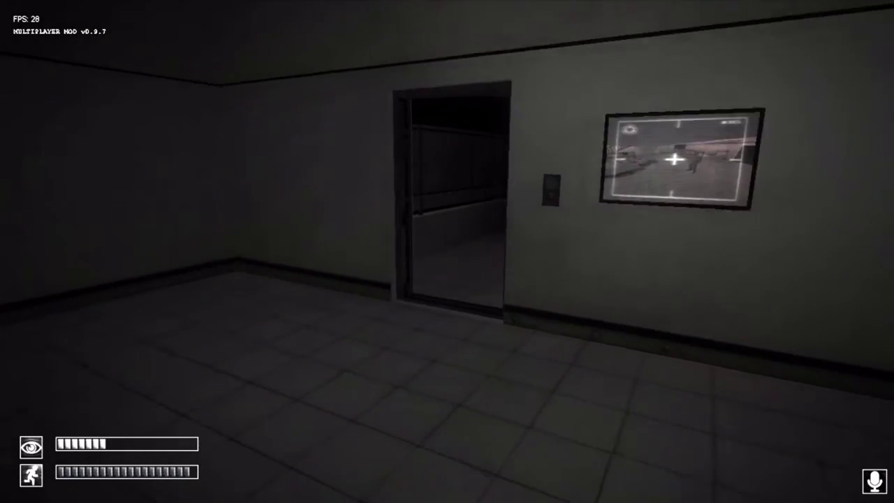
# Step: Walk through the doorway and the glass-walled corridor, and go down the stairs into the office area with the desks
pyautogui.press('w')
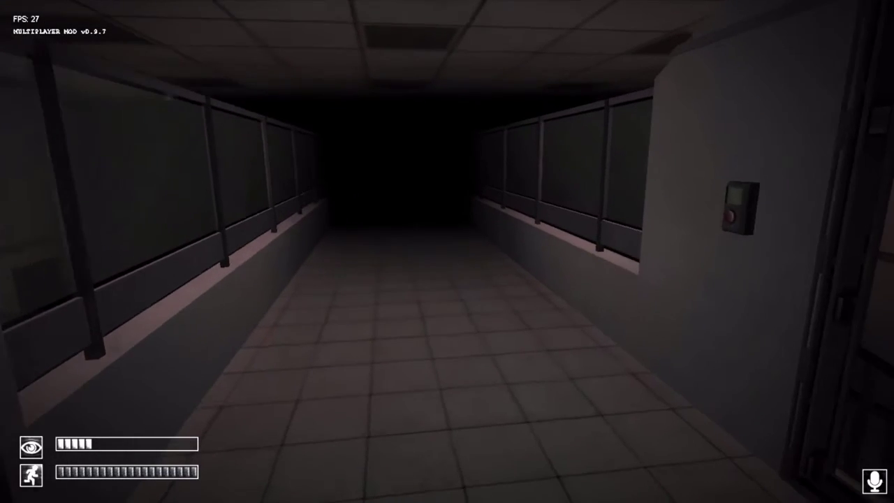
pyautogui.press('w')
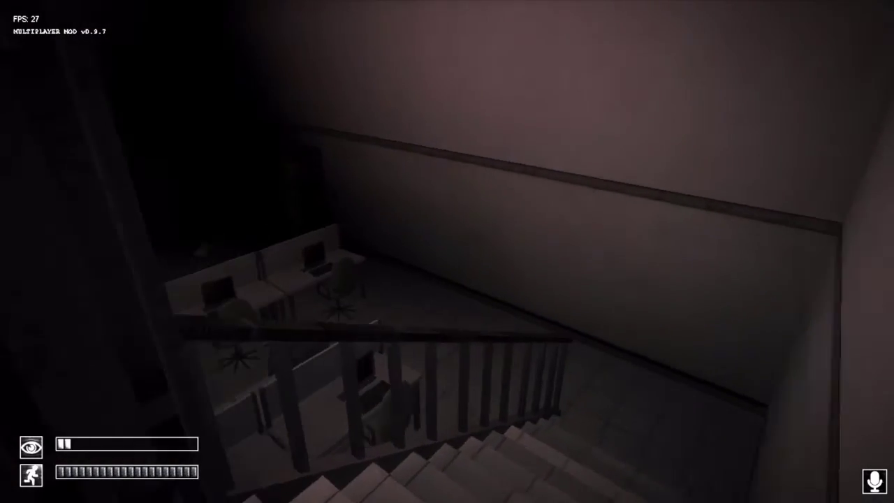
pyautogui.press('w')
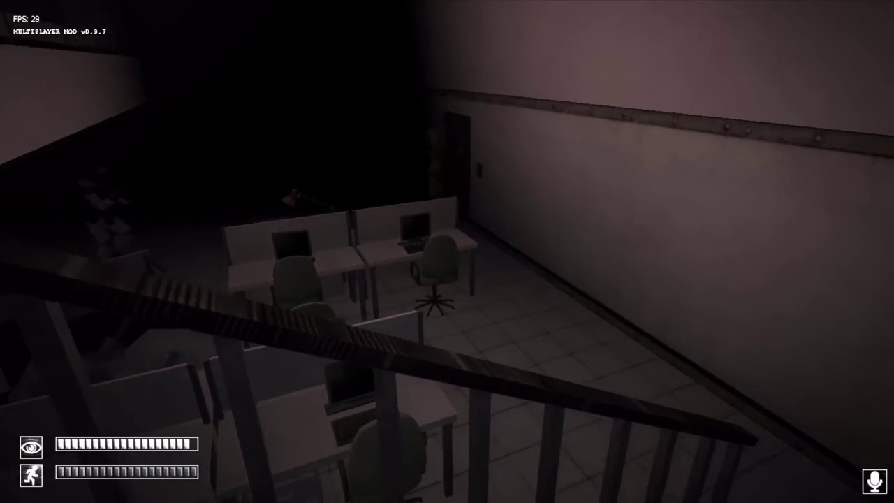
pyautogui.press('w')
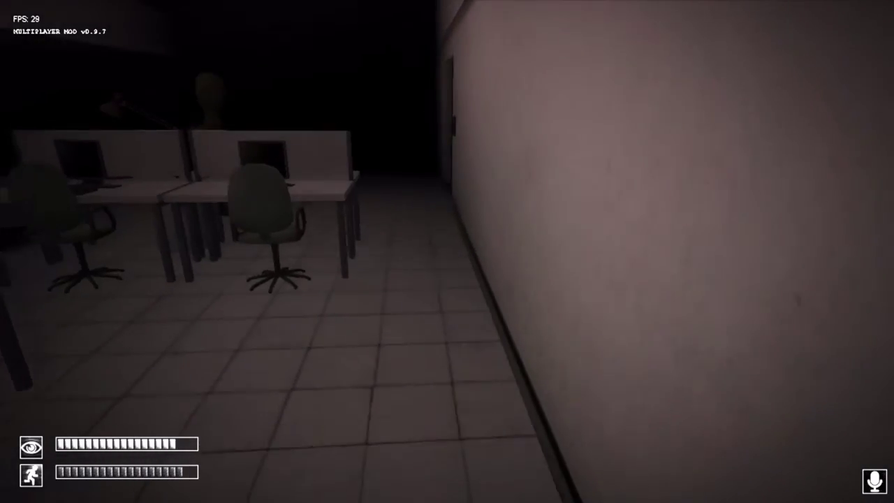
pyautogui.press('w')
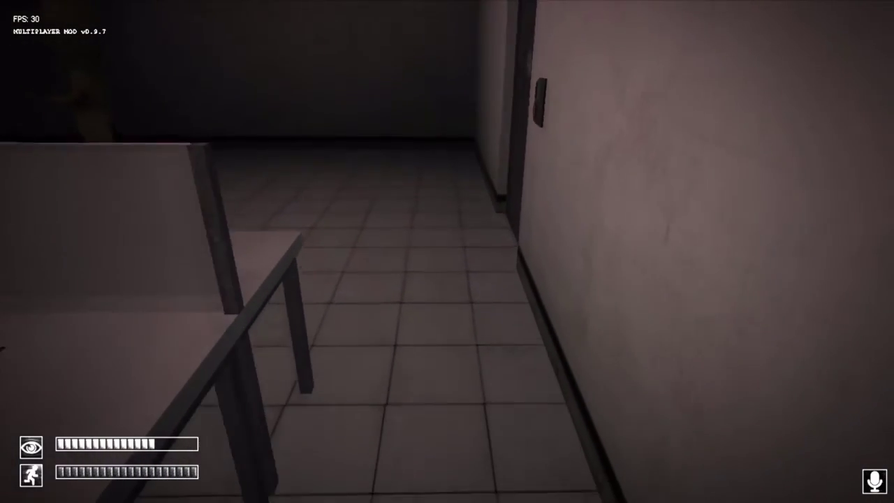
pyautogui.press('w')
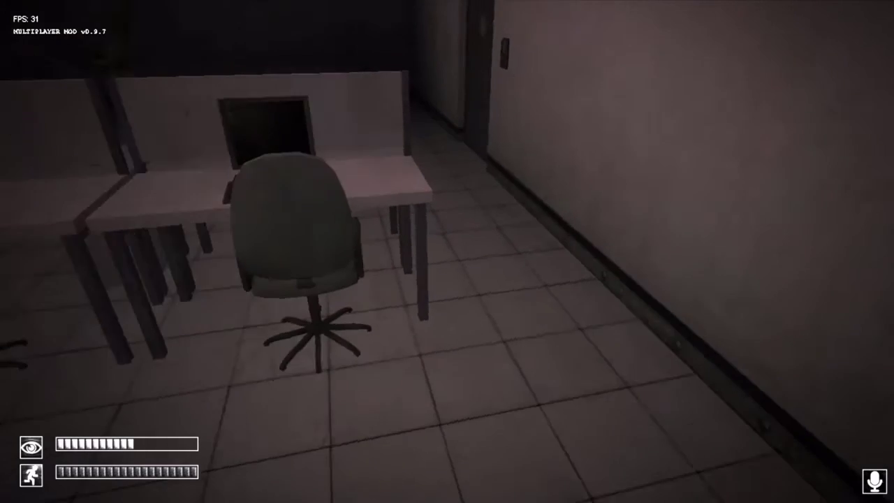
# Step: Save the game beside the desks, and explore the office past the door control and the filing cabinets
pyautogui.press('space')
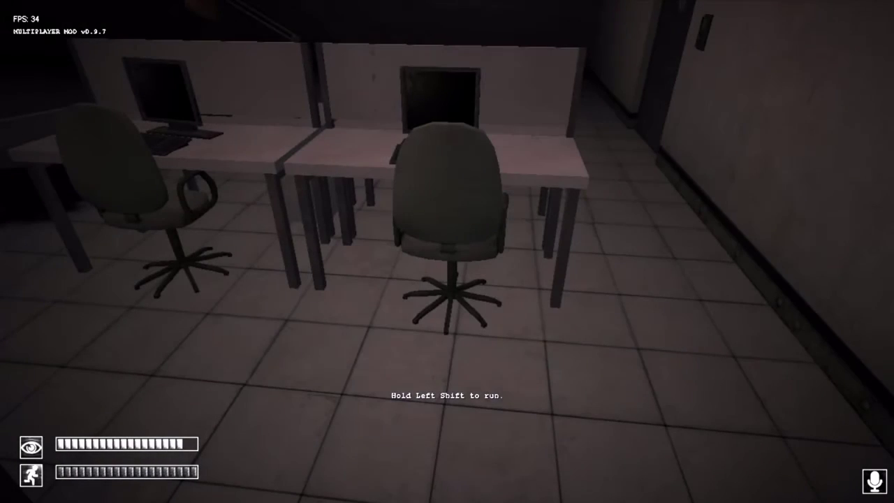
pyautogui.press('w')
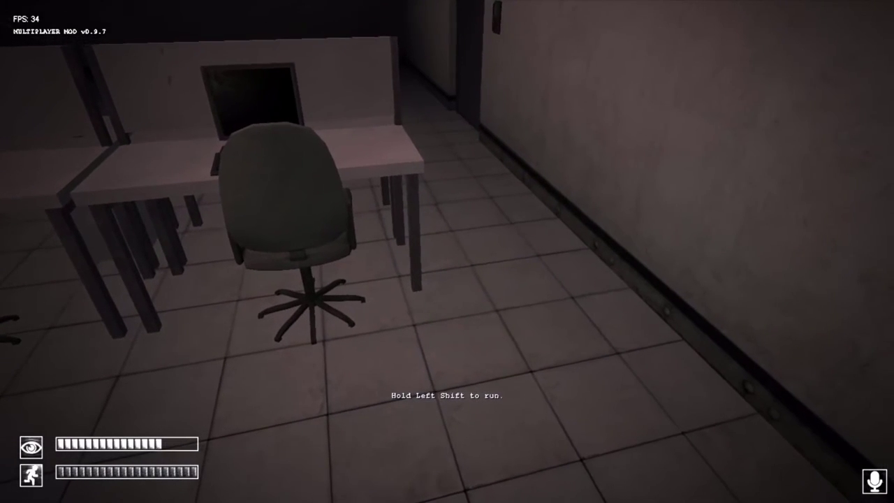
pyautogui.press('w')
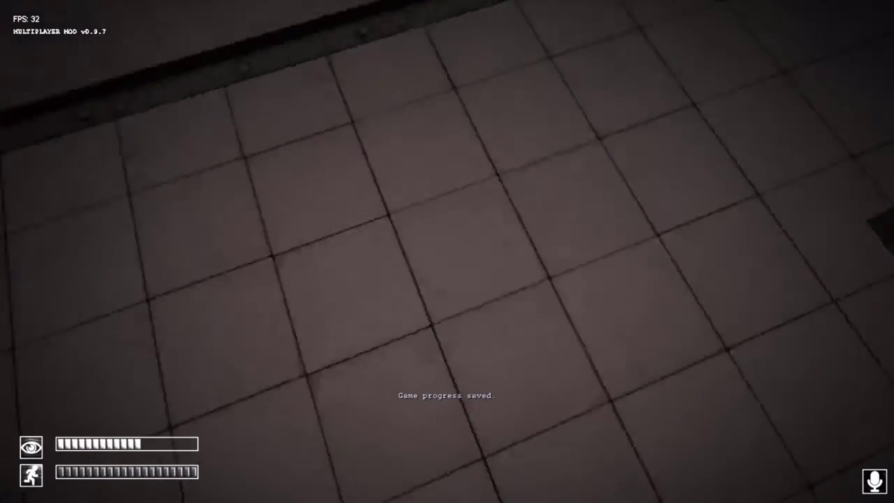
pyautogui.press('w')
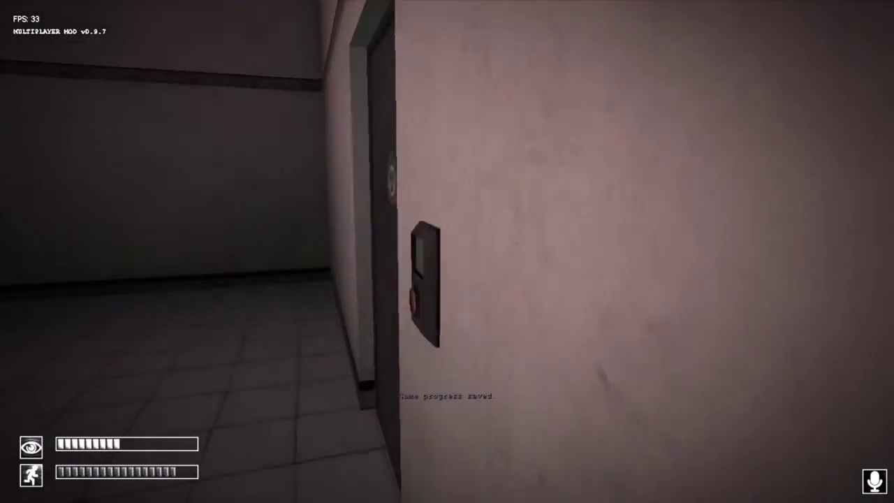
pyautogui.press('w')
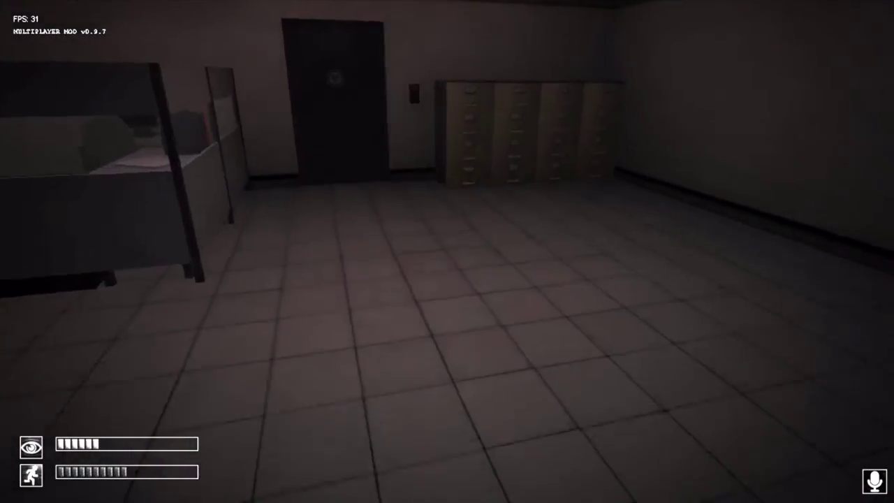
pyautogui.press('w')
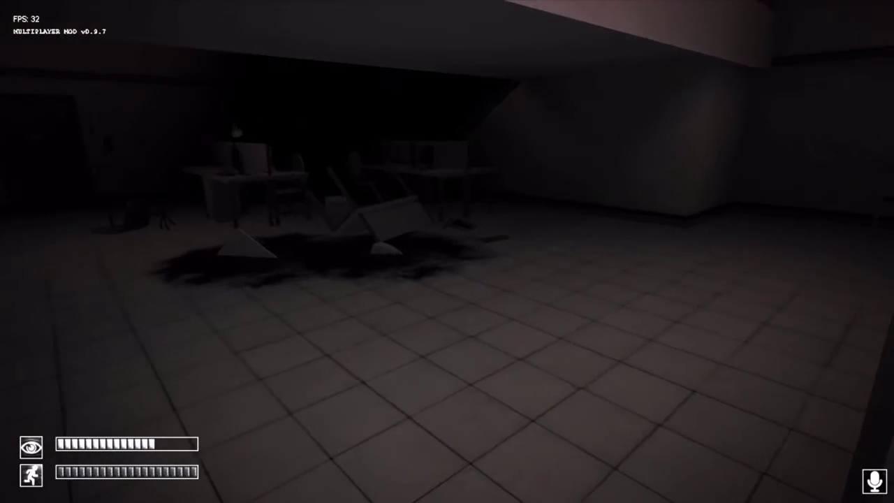
# Step: Check the console setting in the advanced options, and run the kill command in the console
pyautogui.press('Escape')
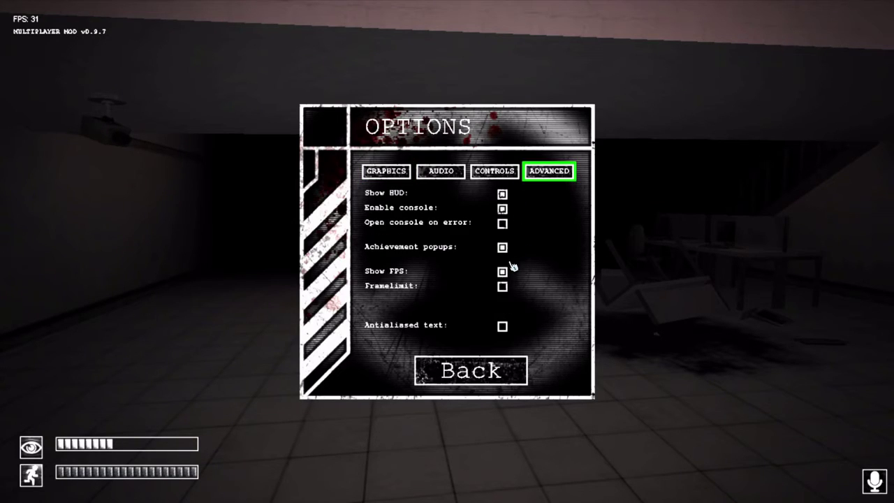
pyautogui.press('Escape')
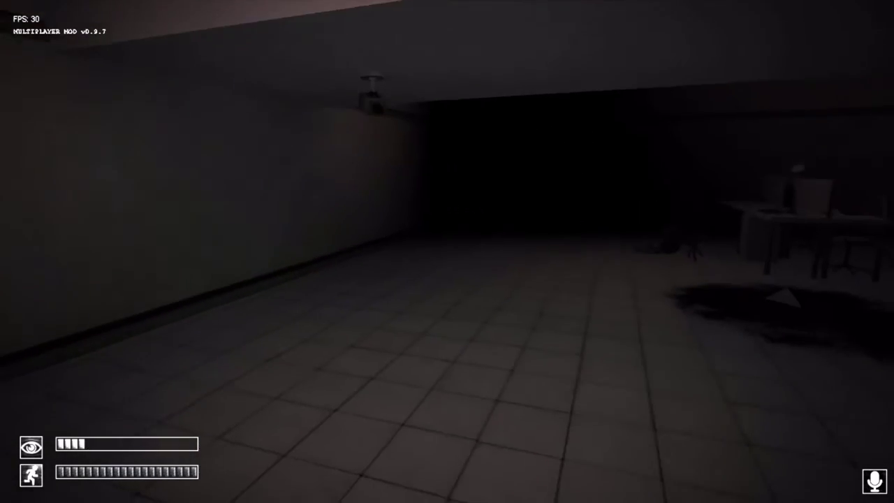
pyautogui.press('F3')
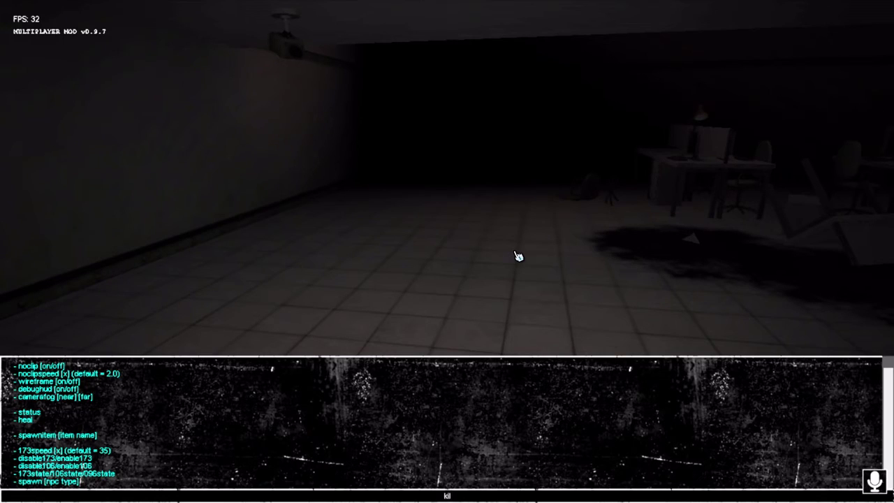
pyautogui.press('Return')
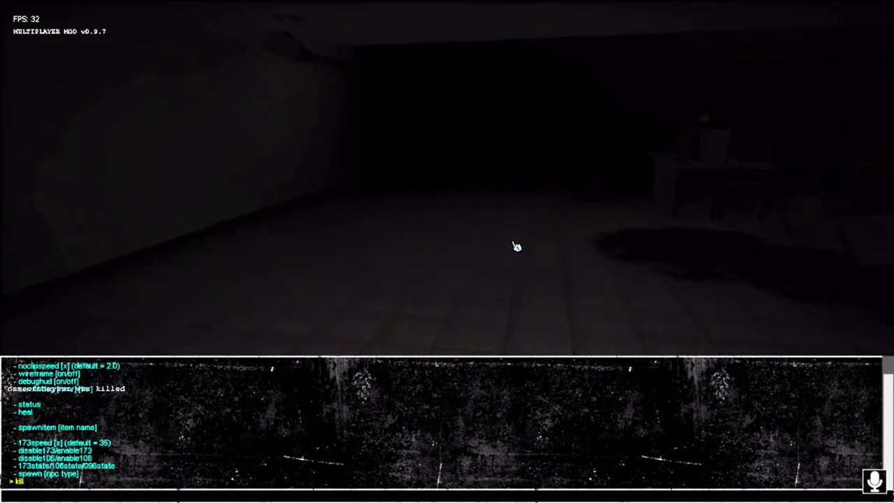
pyautogui.press('F3')
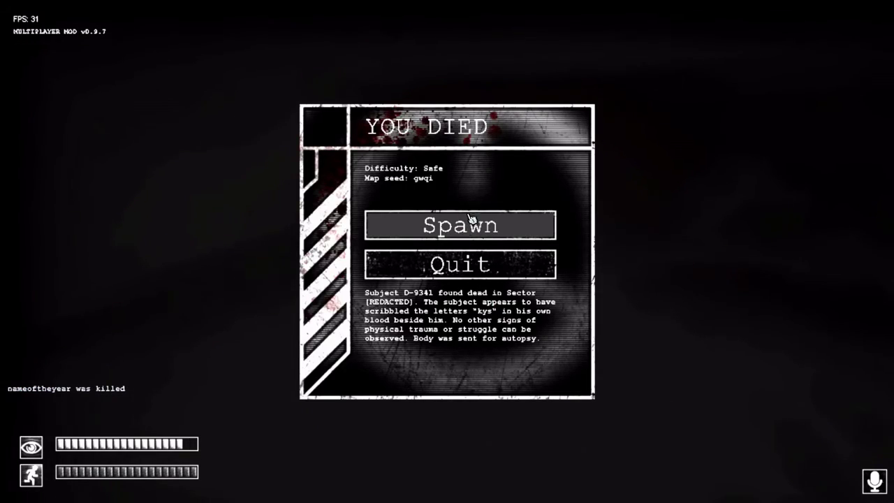
# Step: Respawn the killed player in the office and check the inventory
pyautogui.click(471, 218)
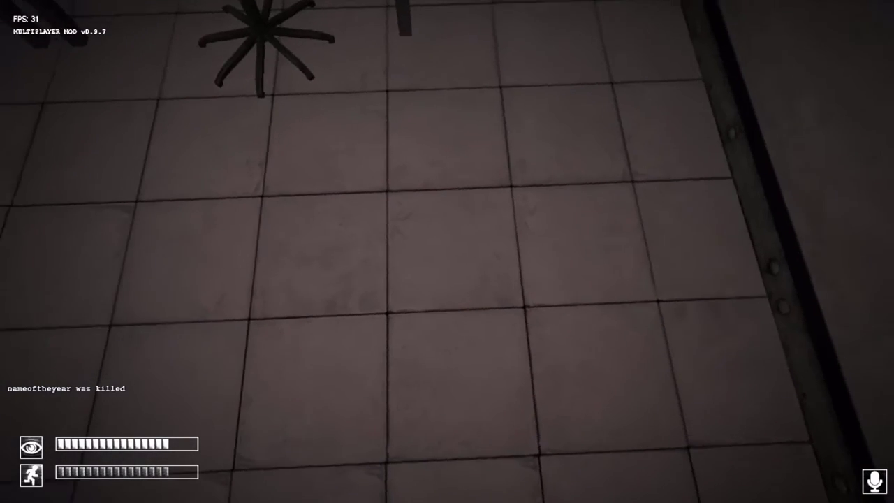
pyautogui.press('Tab')
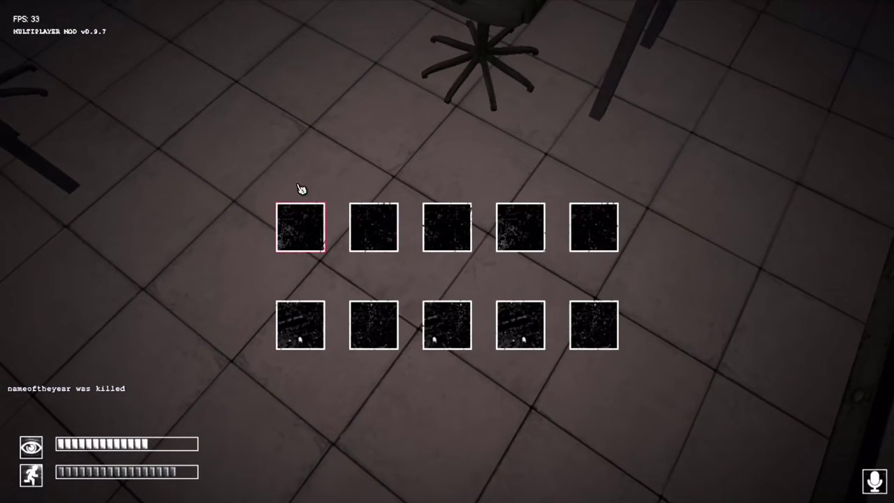
pyautogui.press('Tab')
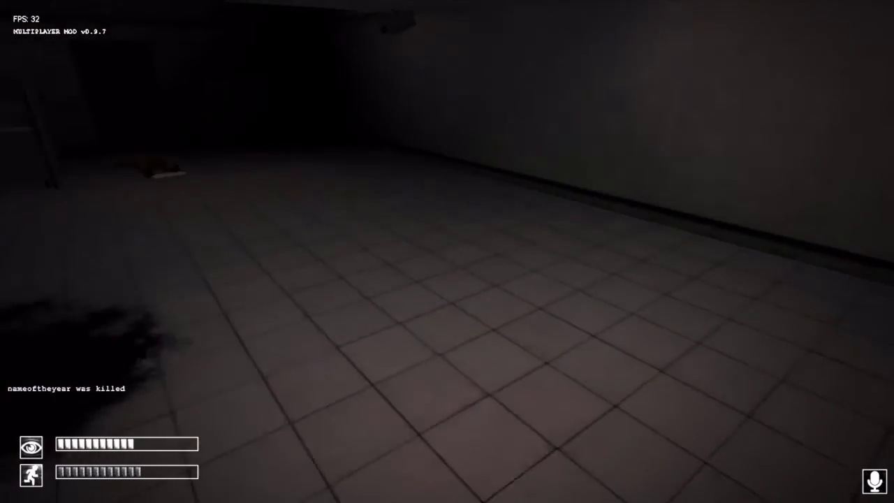
# Step: Run to the body on the floor, pick up the document beside it, and drop it from the inventory
pyautogui.hotkey('shift', 'w')
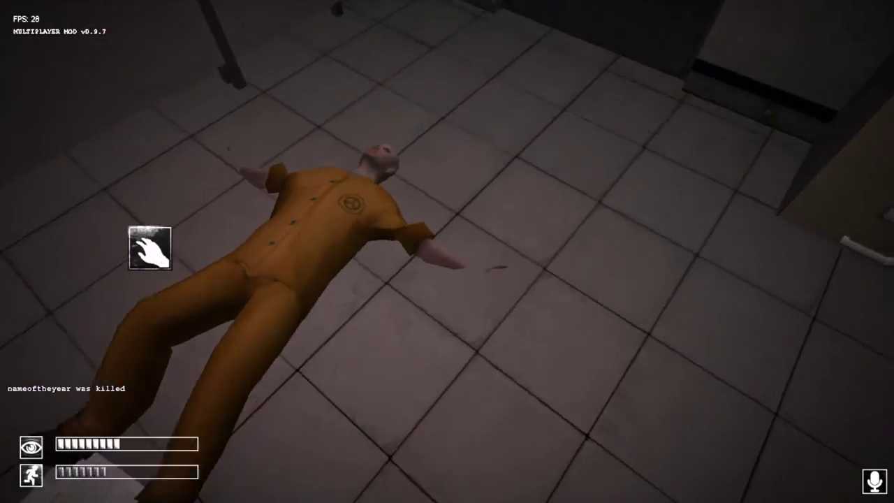
pyautogui.press('d')
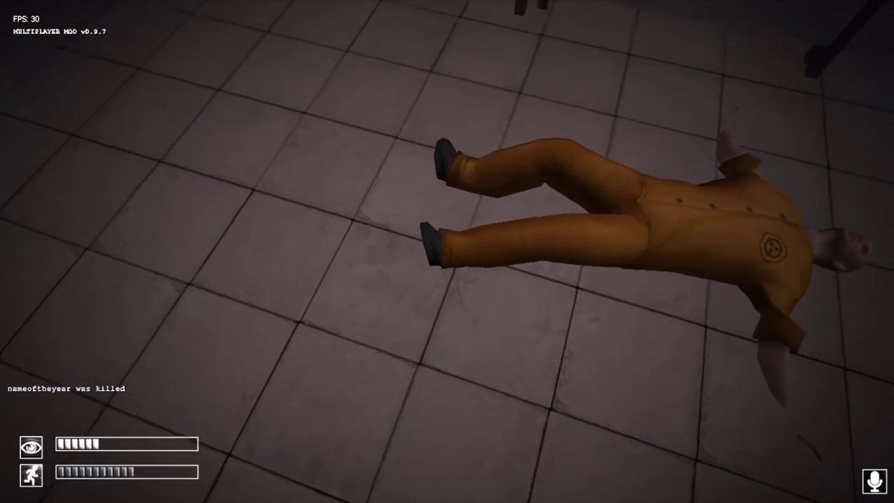
pyautogui.press('Tab')
pyautogui.click(367, 247)
pyautogui.press('Tab')
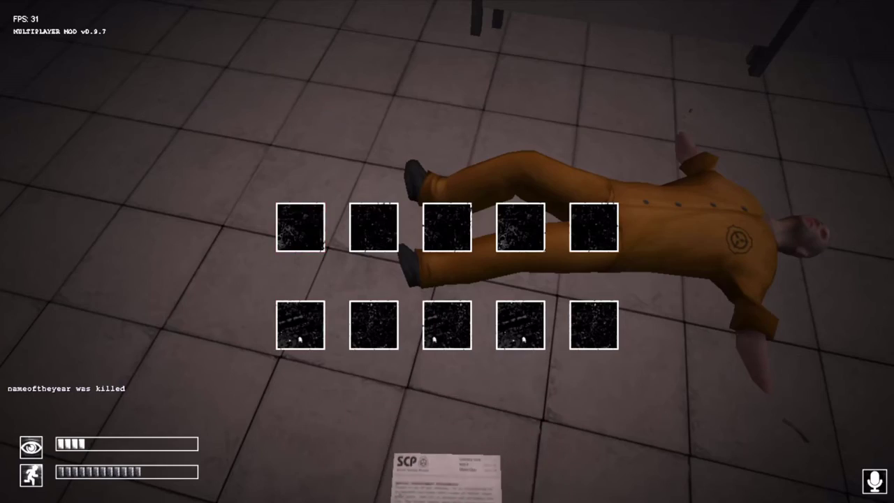
pyautogui.press('Tab')
# Step: Try to open the office door with its wall control and run back to the body and the document
pyautogui.hotkey('shift', 'w')
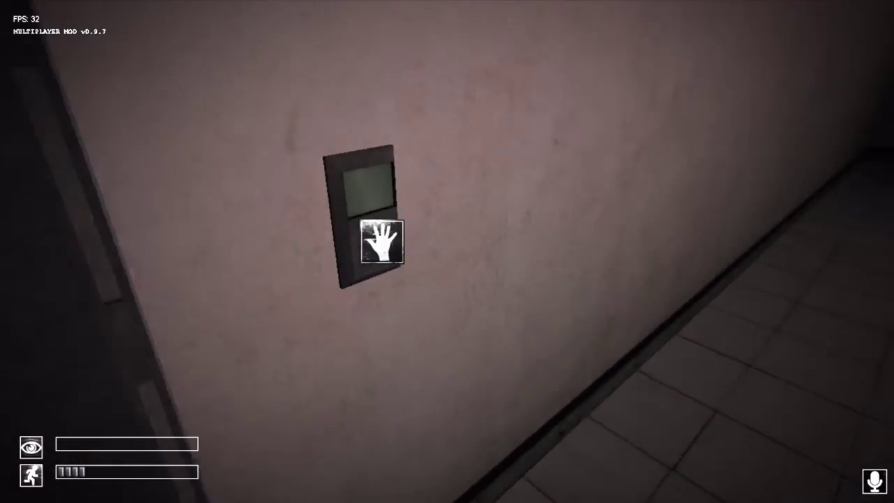
pyautogui.click(447, 251)
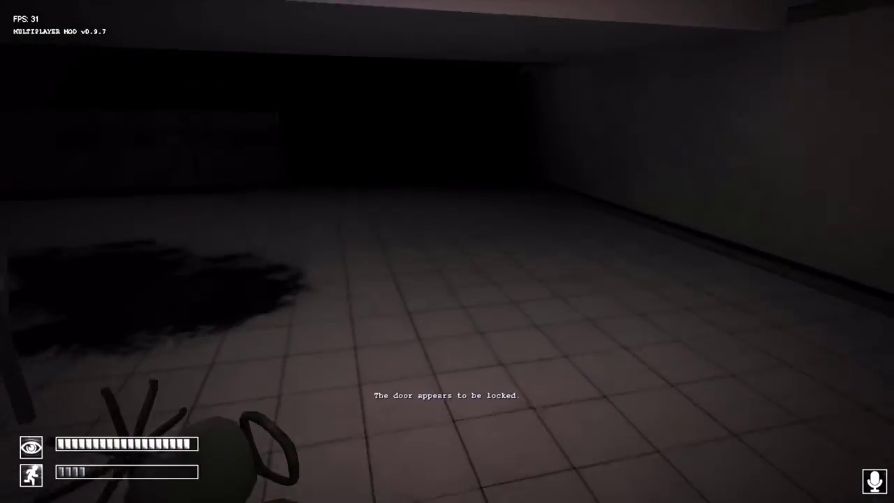
pyautogui.hotkey('shift', 'w')
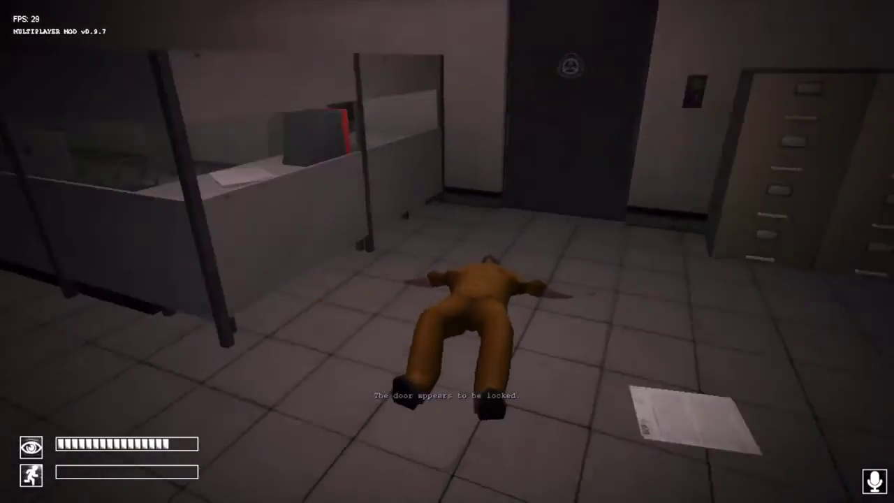
pyautogui.press('space')
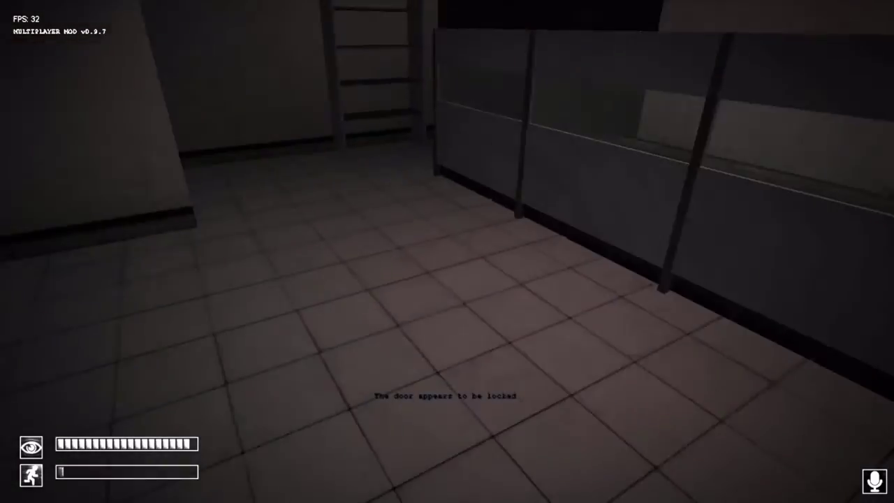
pyautogui.press('w')
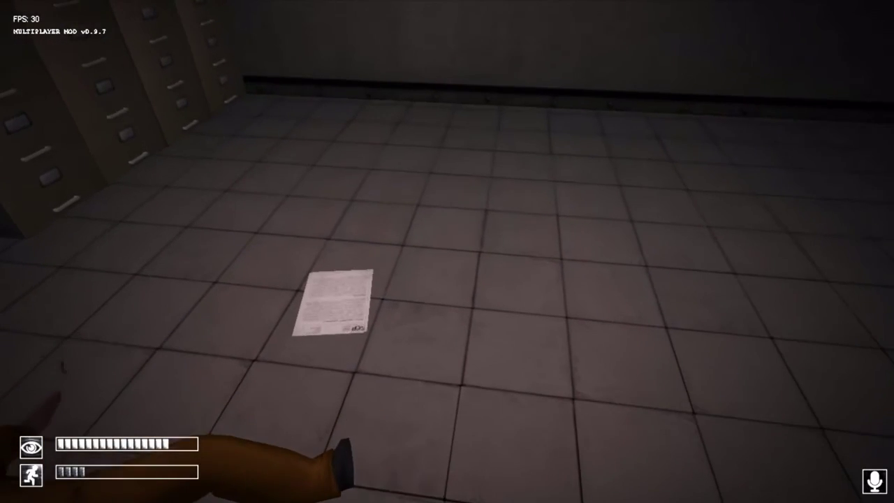
# Step: Save the game near the glass partitions and check the inventory slots
pyautogui.press('Tab')
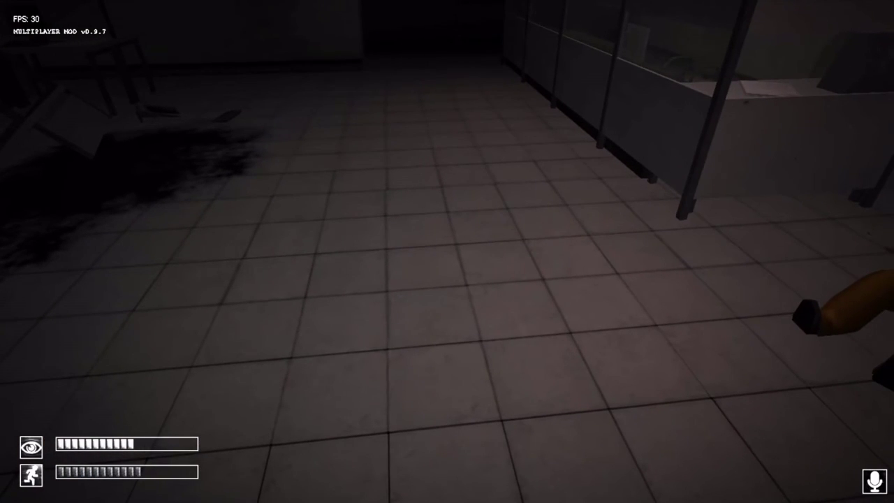
pyautogui.press('space')
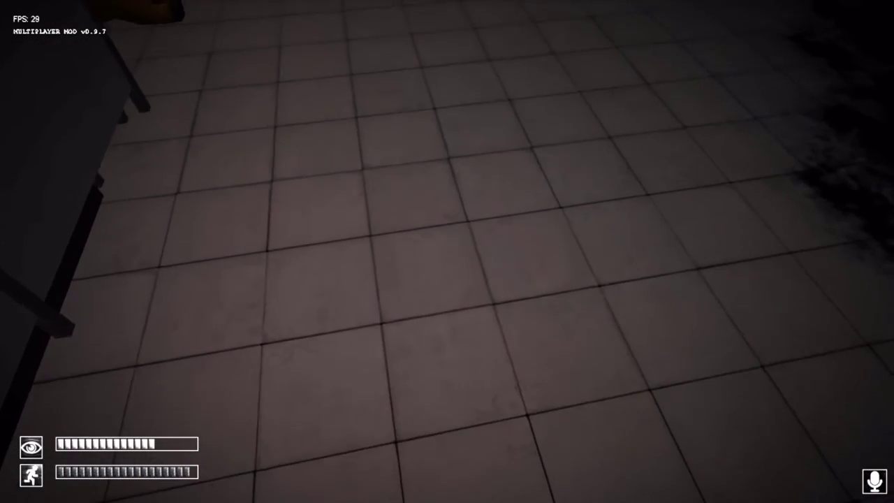
pyautogui.press('F5')
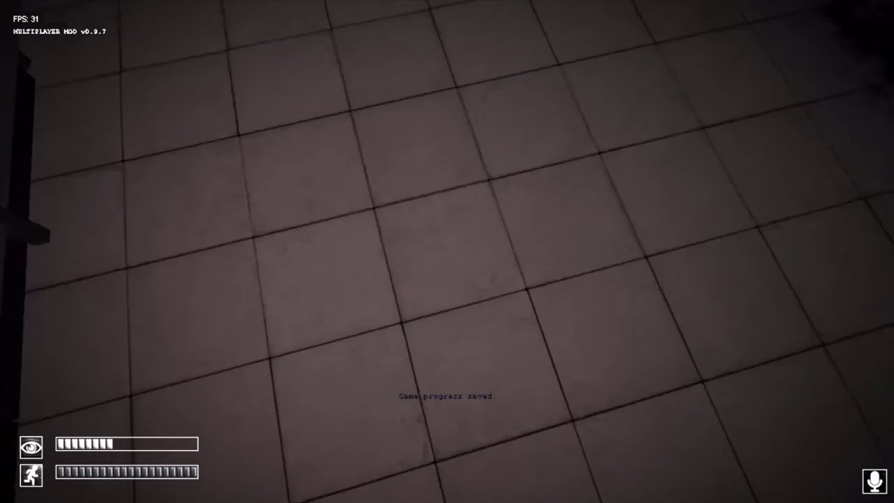
pyautogui.press('Tab')
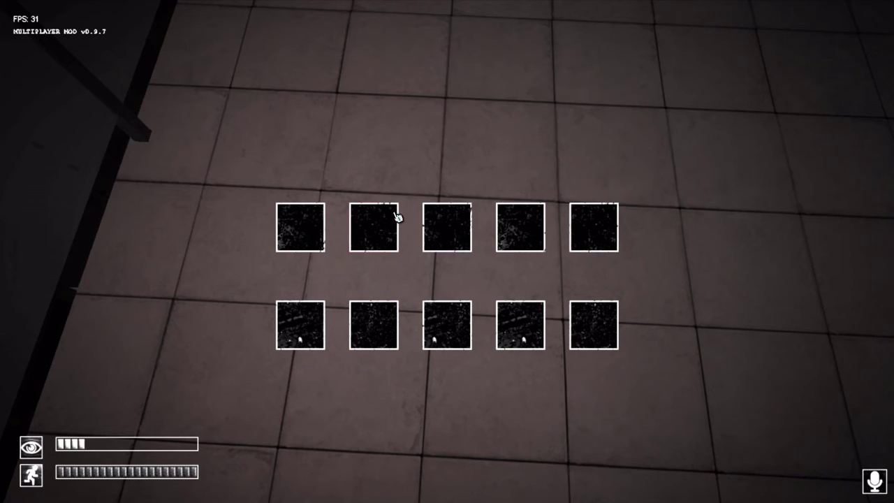
pyautogui.press('Tab')
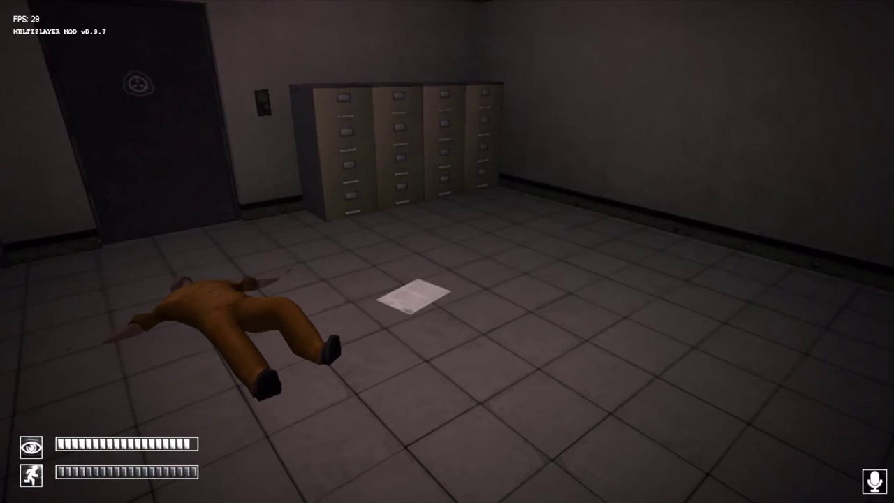
# Step: Run across the office, save the game again, and begin quitting the multiplayer session
pyautogui.hotkey('shift', 'w')
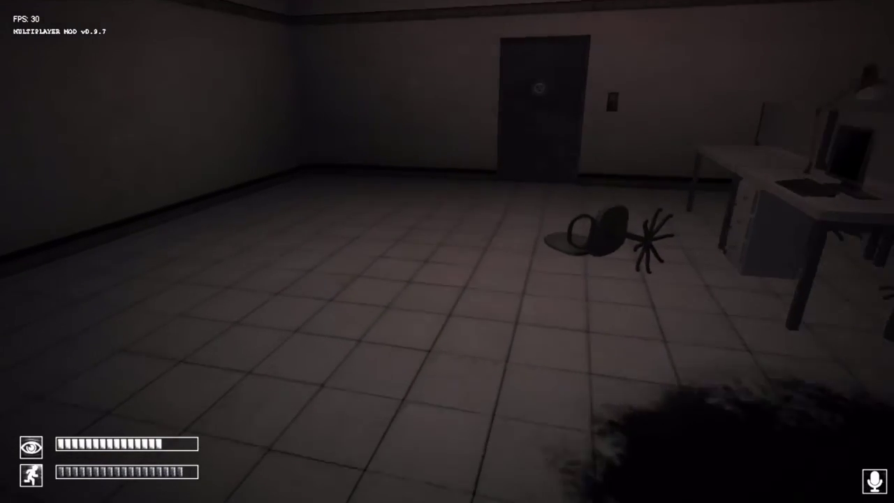
pyautogui.press('F5')
pyautogui.press('Escape')
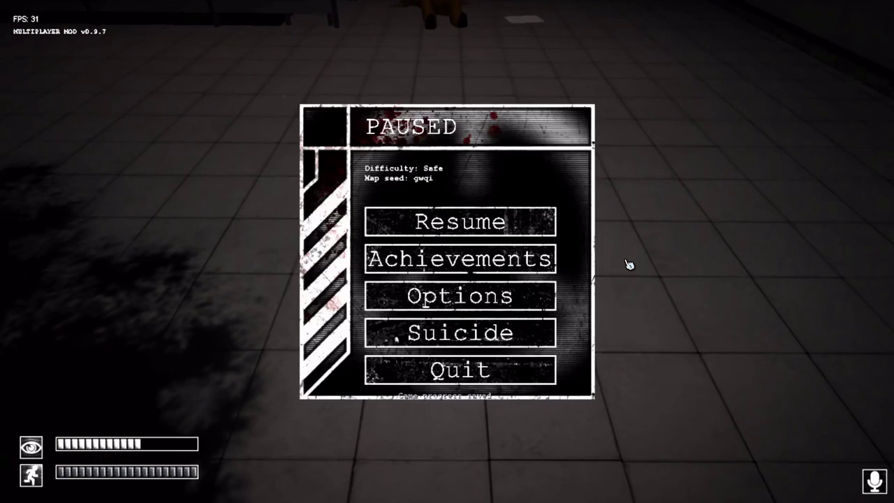
pyautogui.click(490, 378)
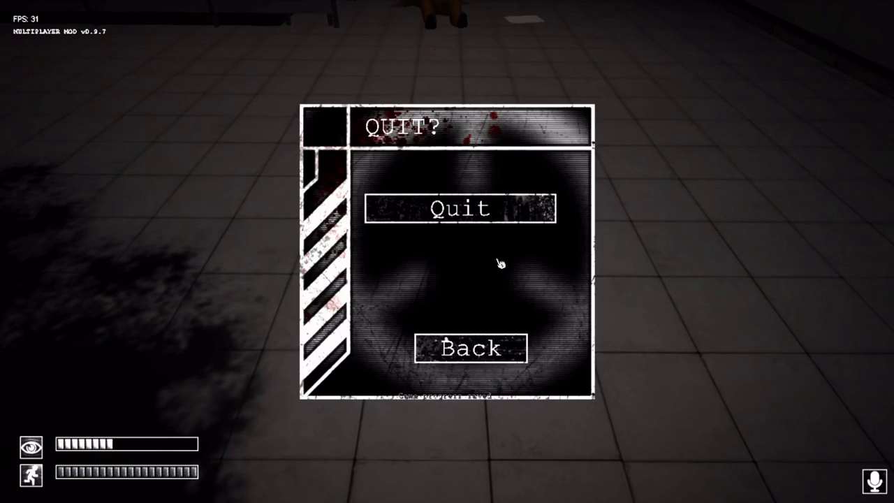